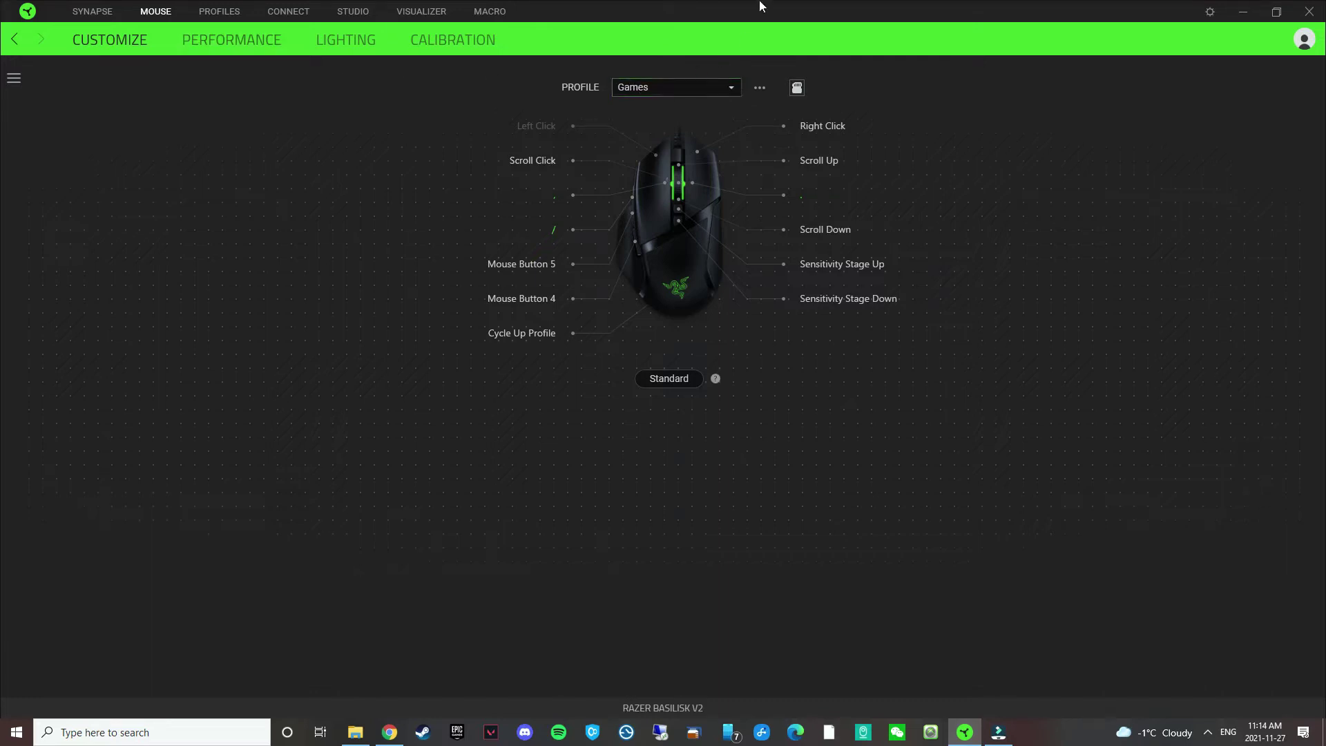
- Switch the active profile to Work, briefly going back to Games before returning to Work
left_click(664, 85)
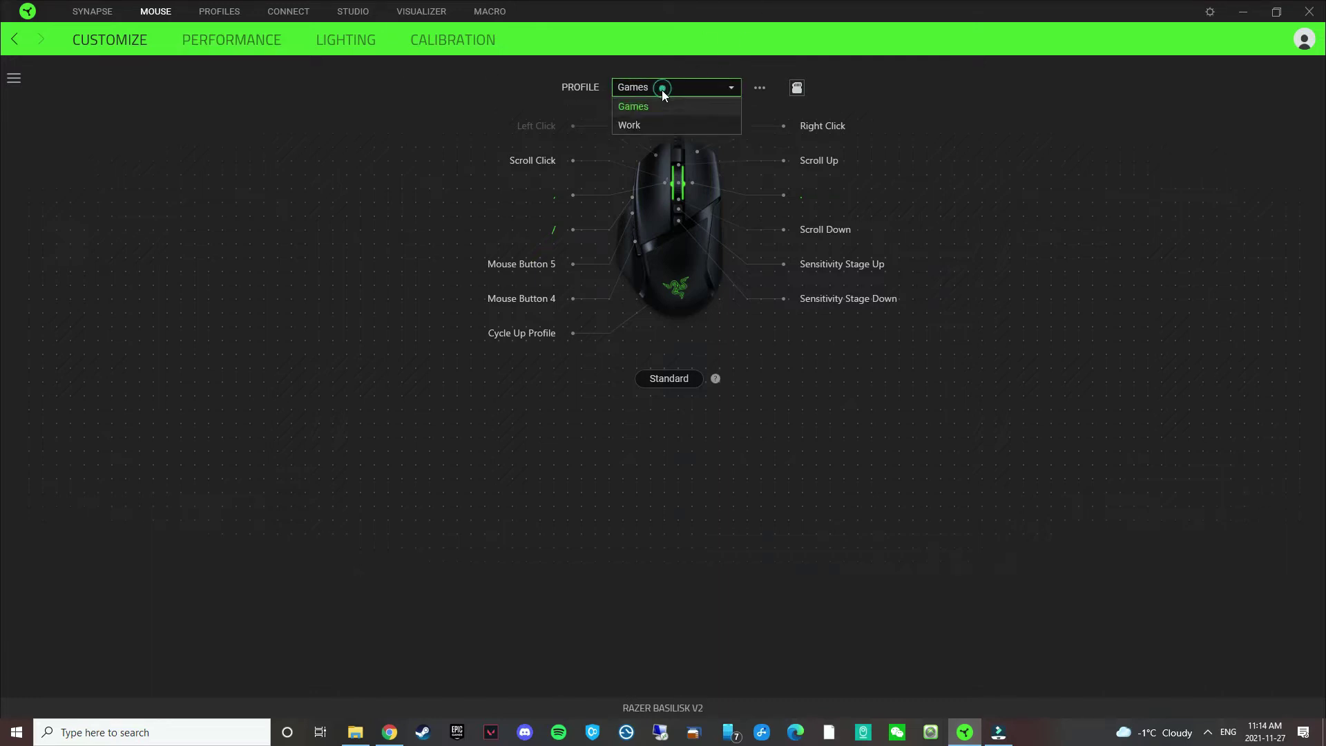
left_click(636, 125)
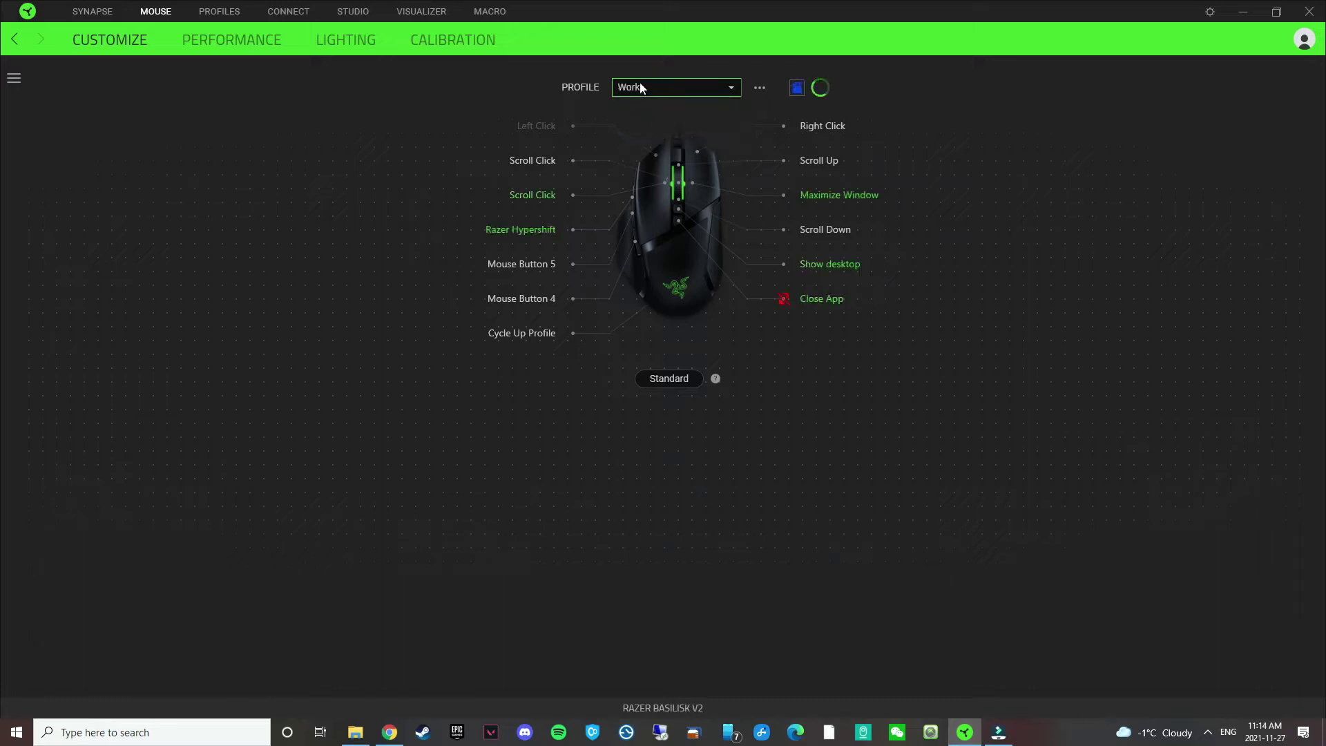
left_click(669, 81)
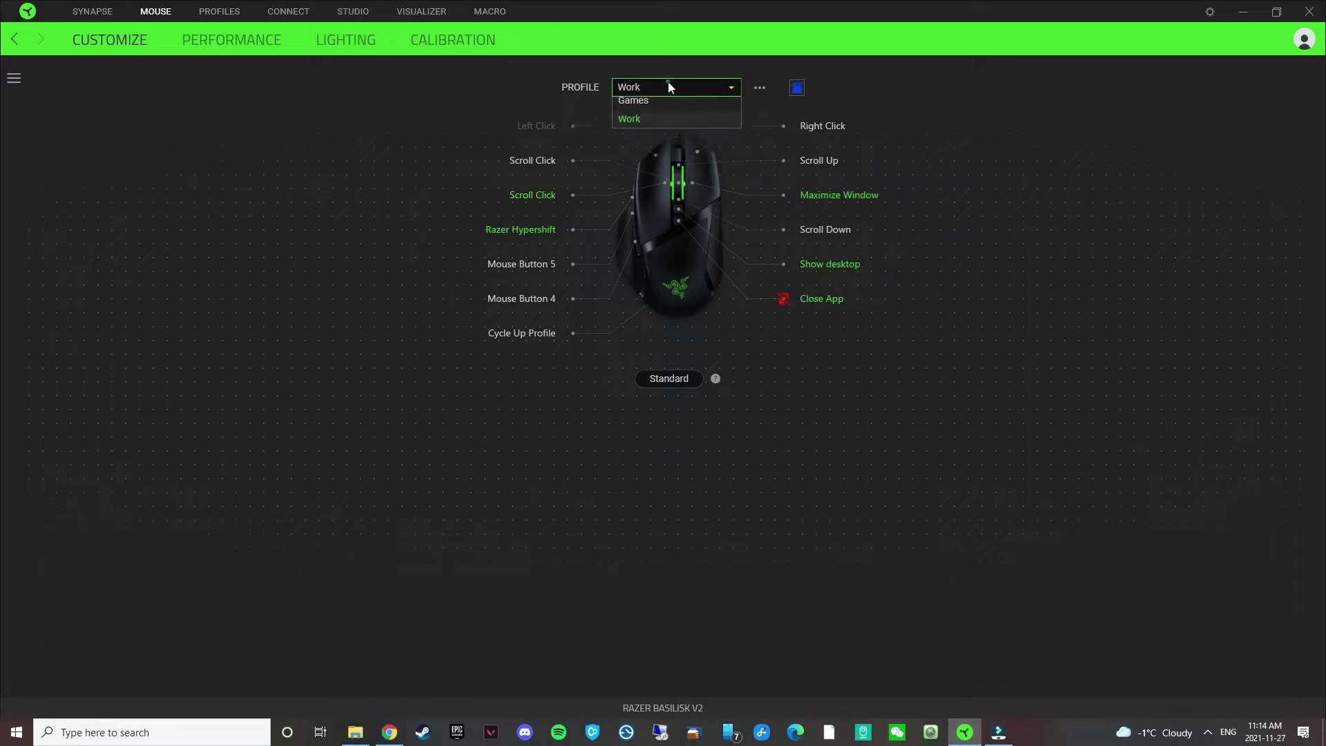
left_click(633, 107)
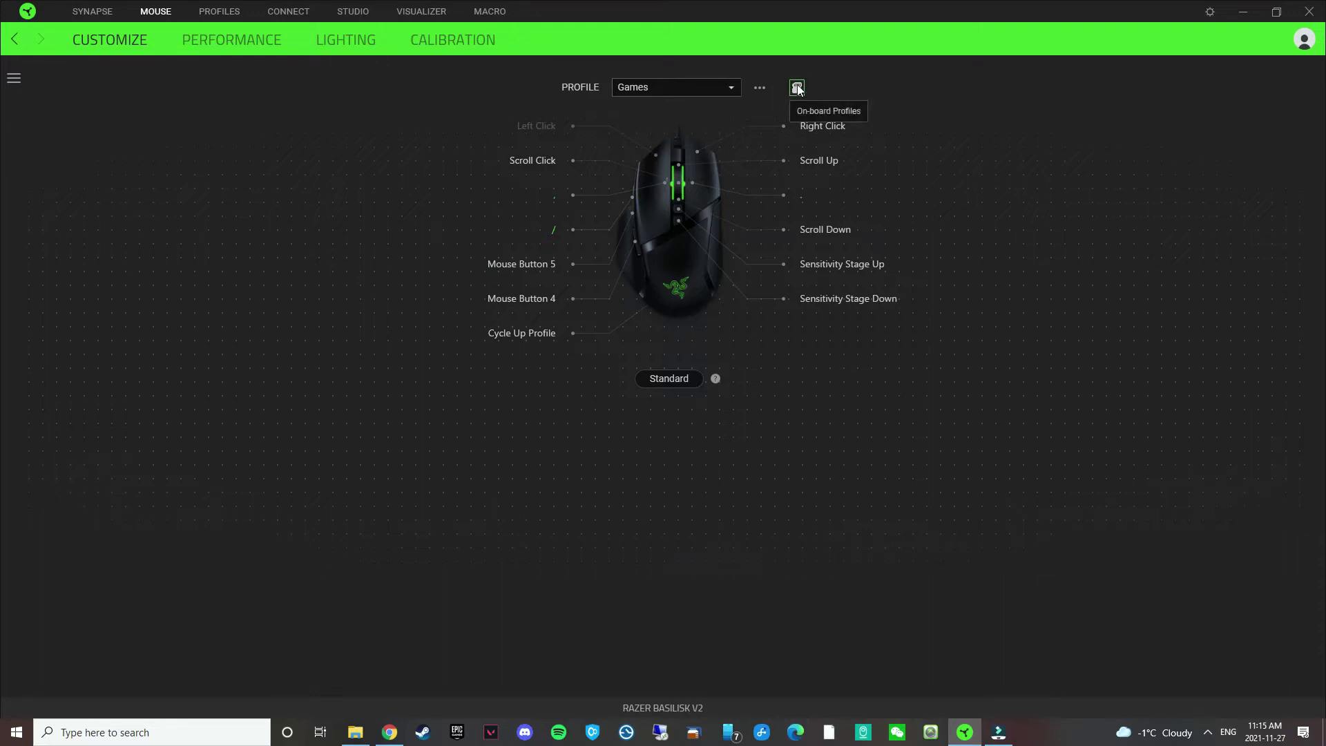
left_click(698, 87)
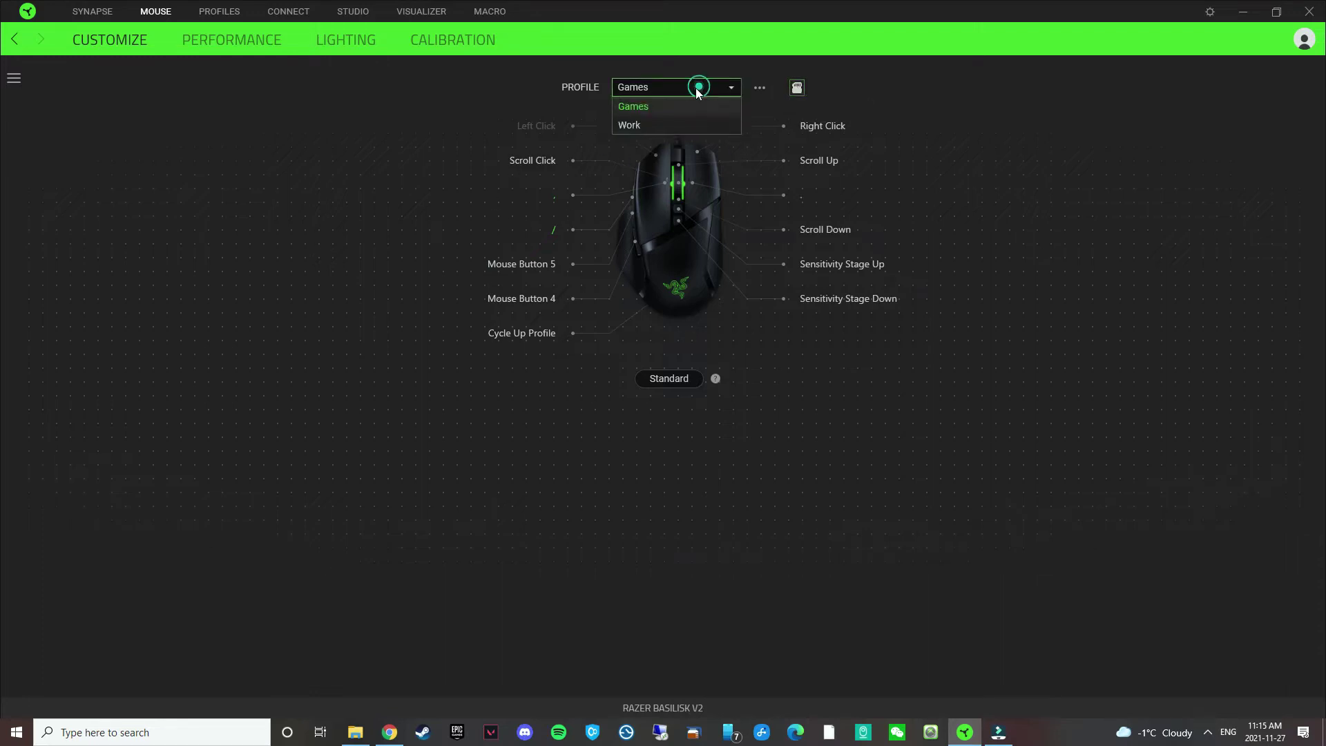
left_click(634, 126)
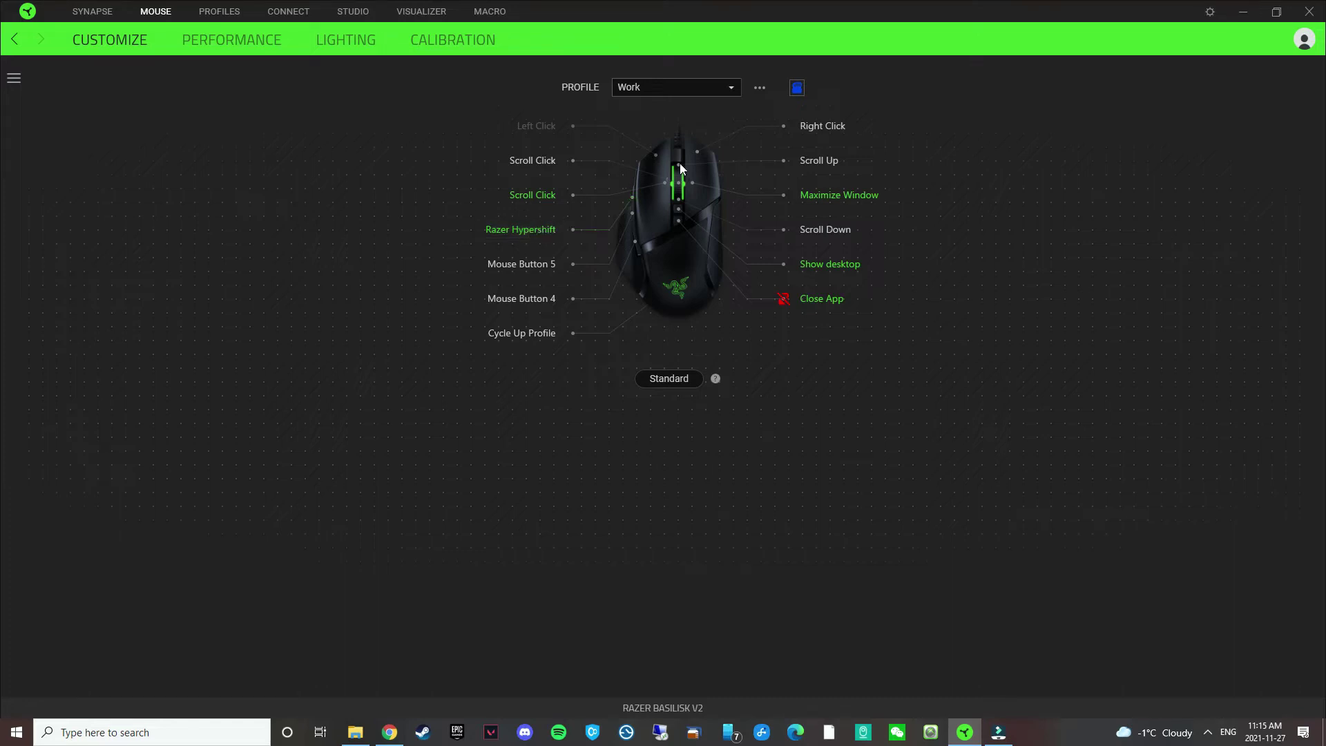
- Show the Work profile's Hypershift layer (Switch apps, Alt + Tab, Move window left/right, Minimize Window)
left_click(673, 384)
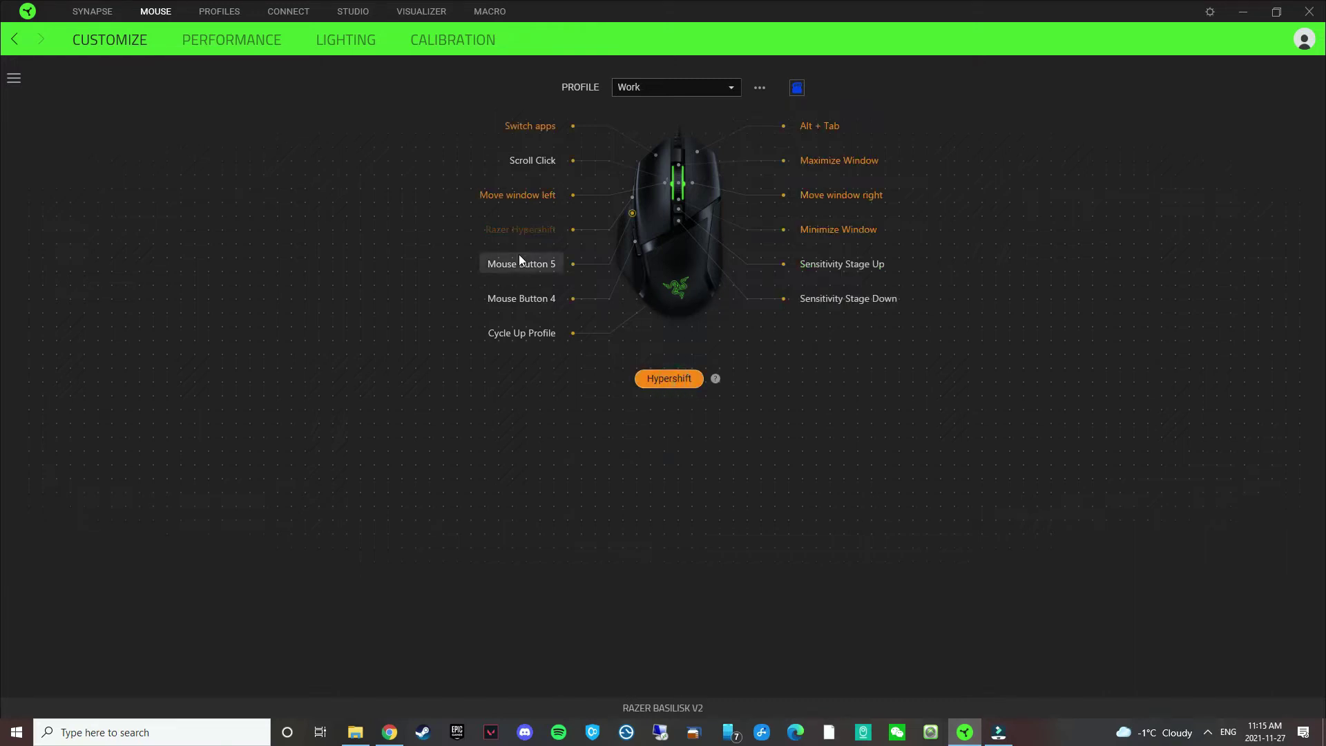
left_click(683, 376)
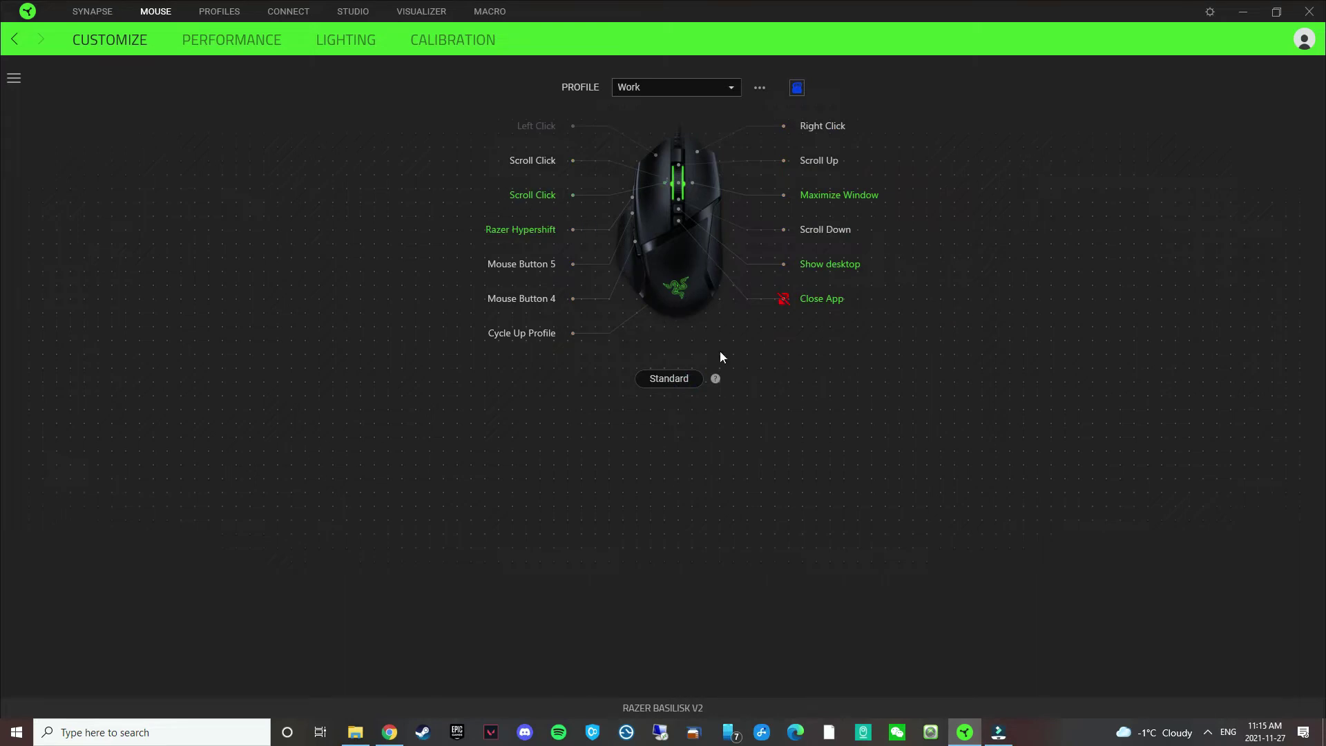
left_click(670, 382)
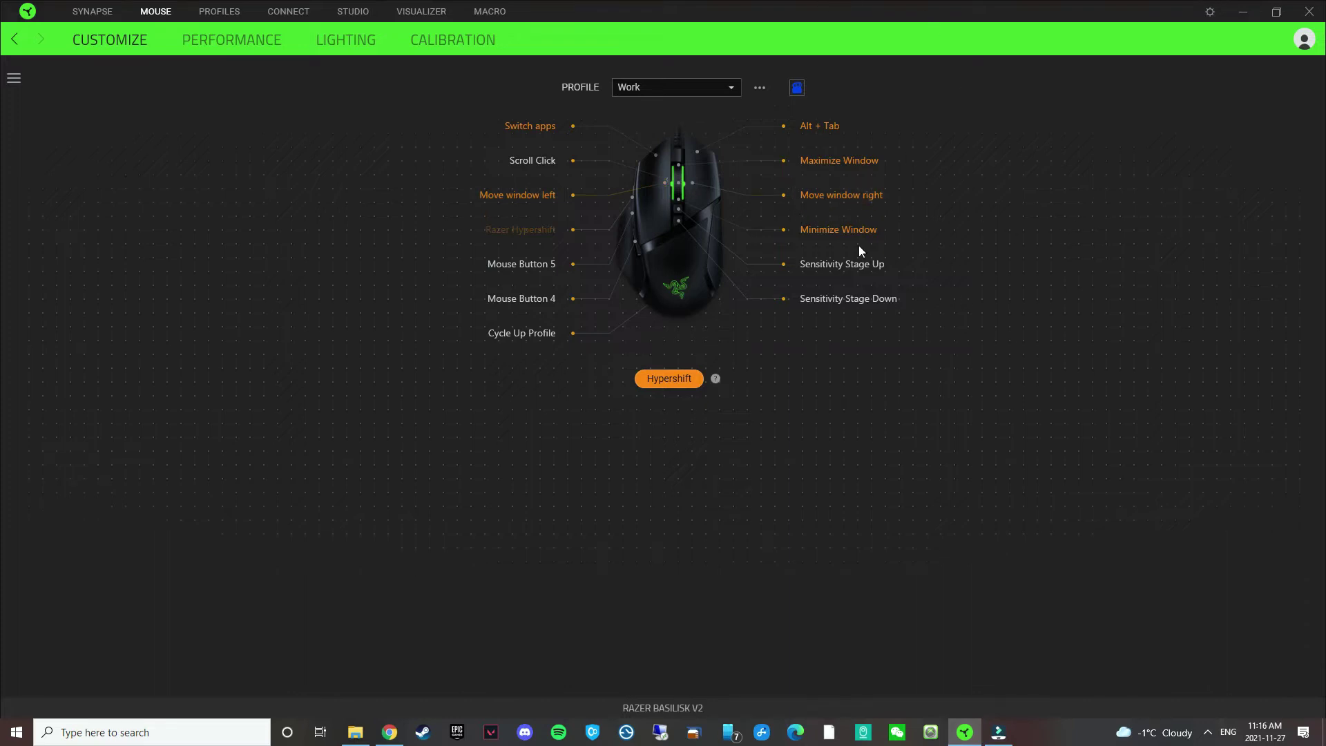
key("alt+Tab")
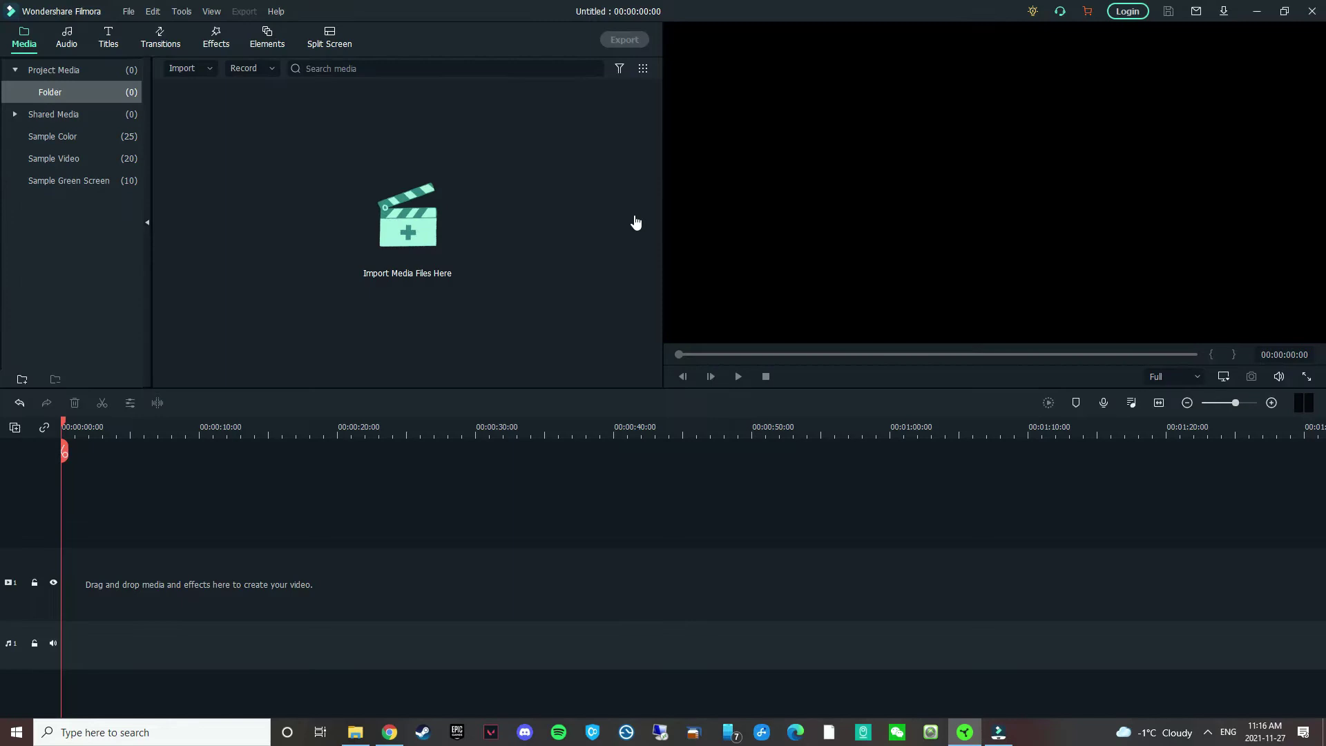
key("alt+Tab")
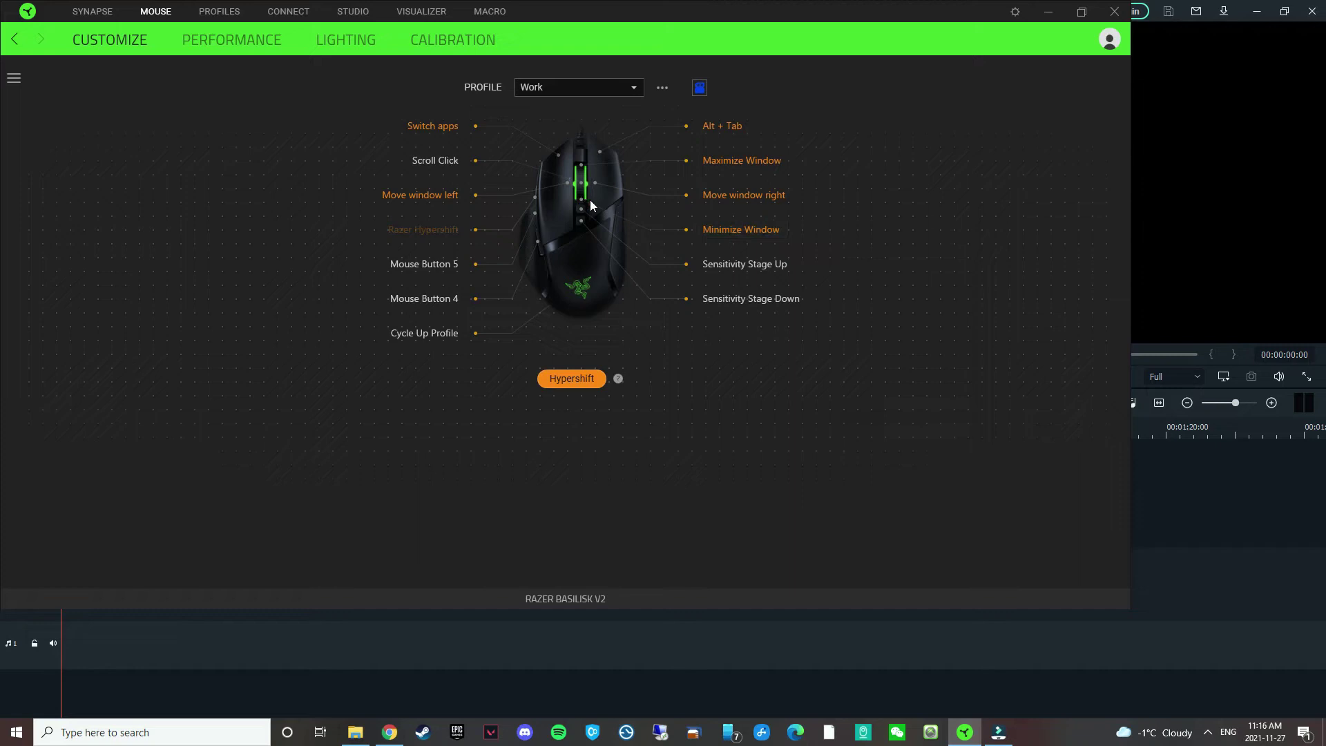
key("super+Left")
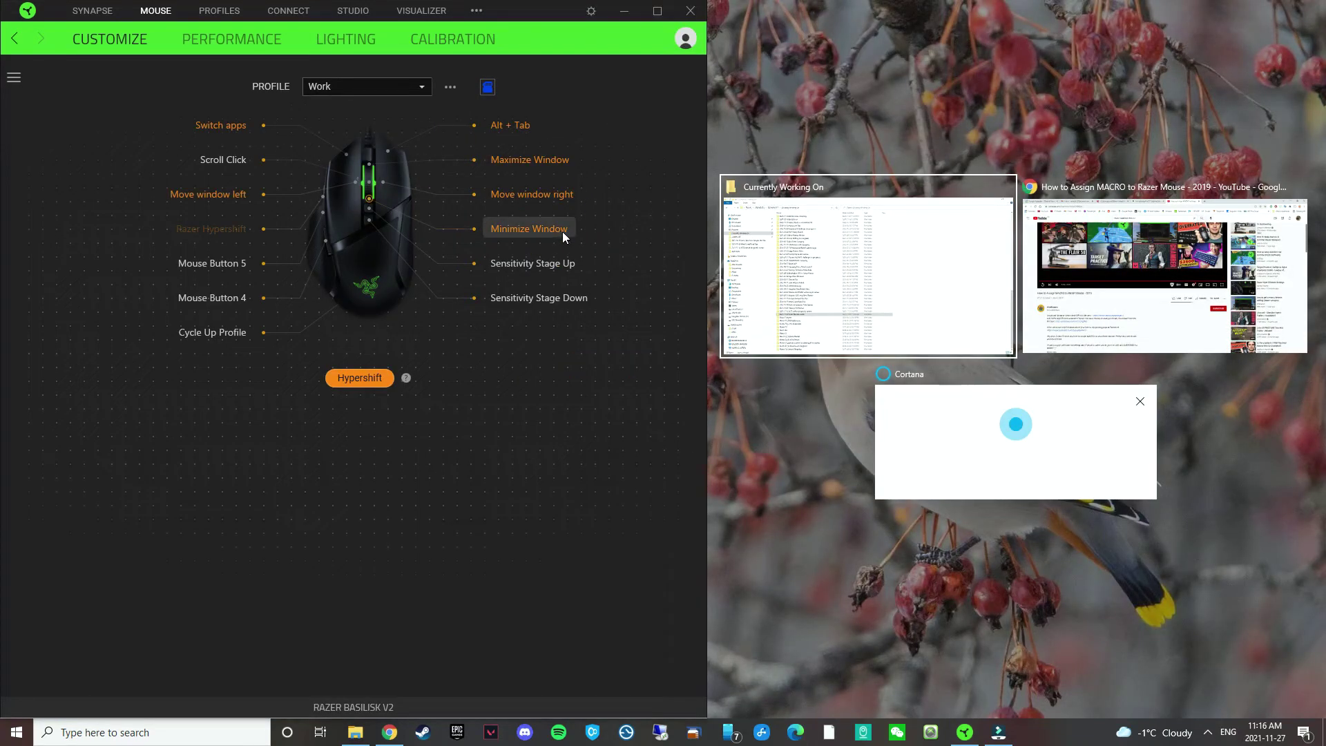
left_click(527, 15)
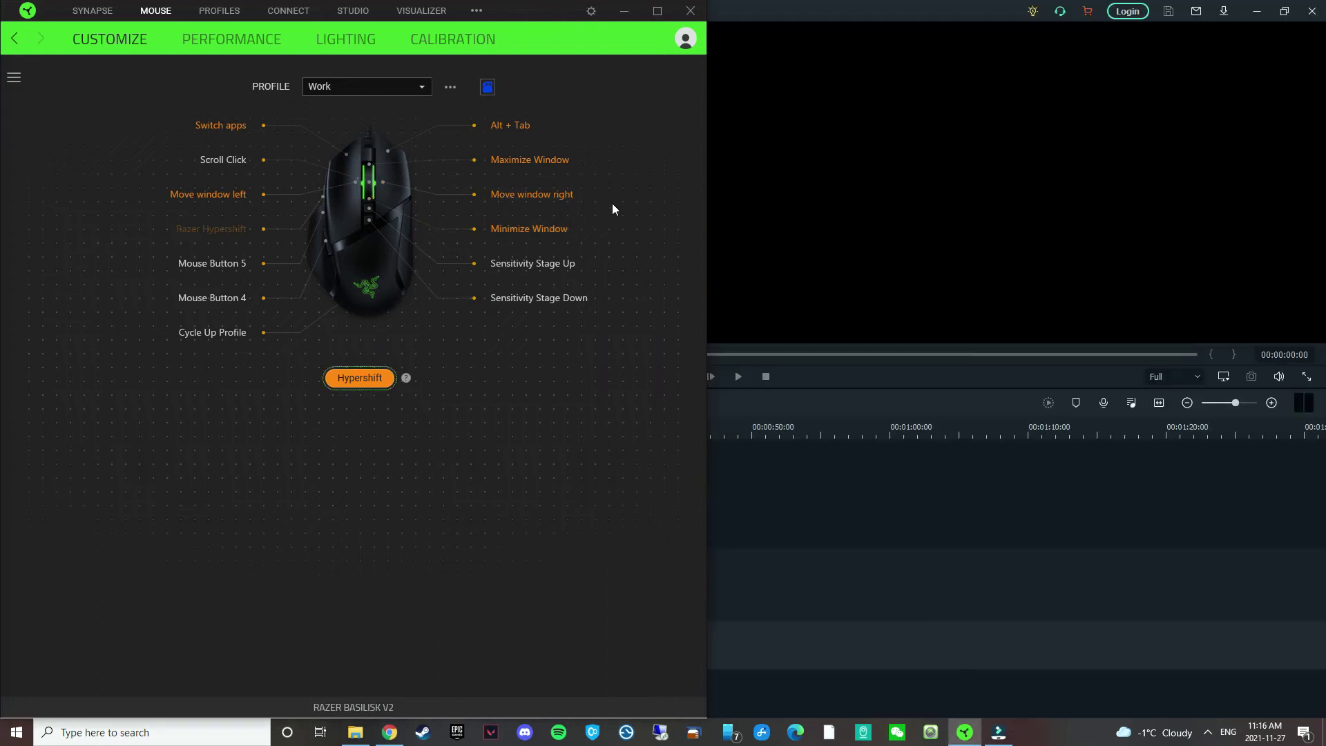
key("super+Up")
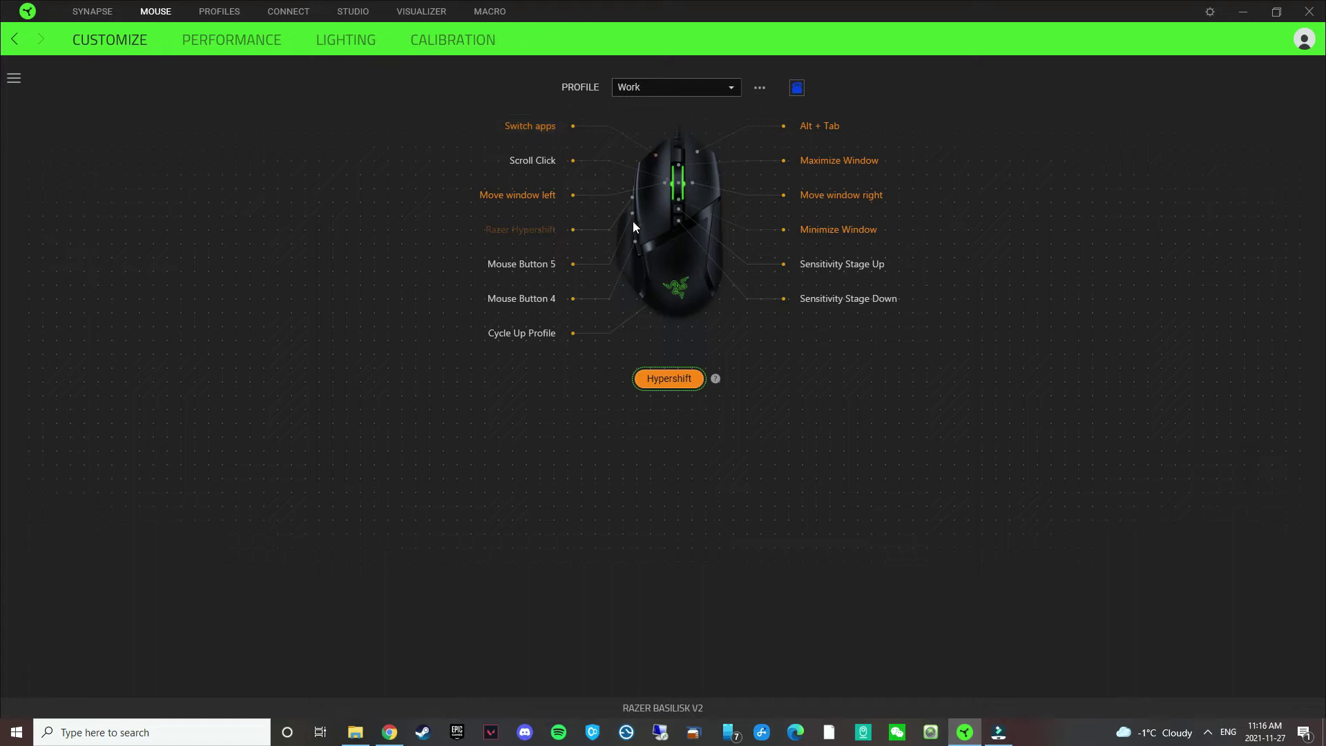
key("super+Tab")
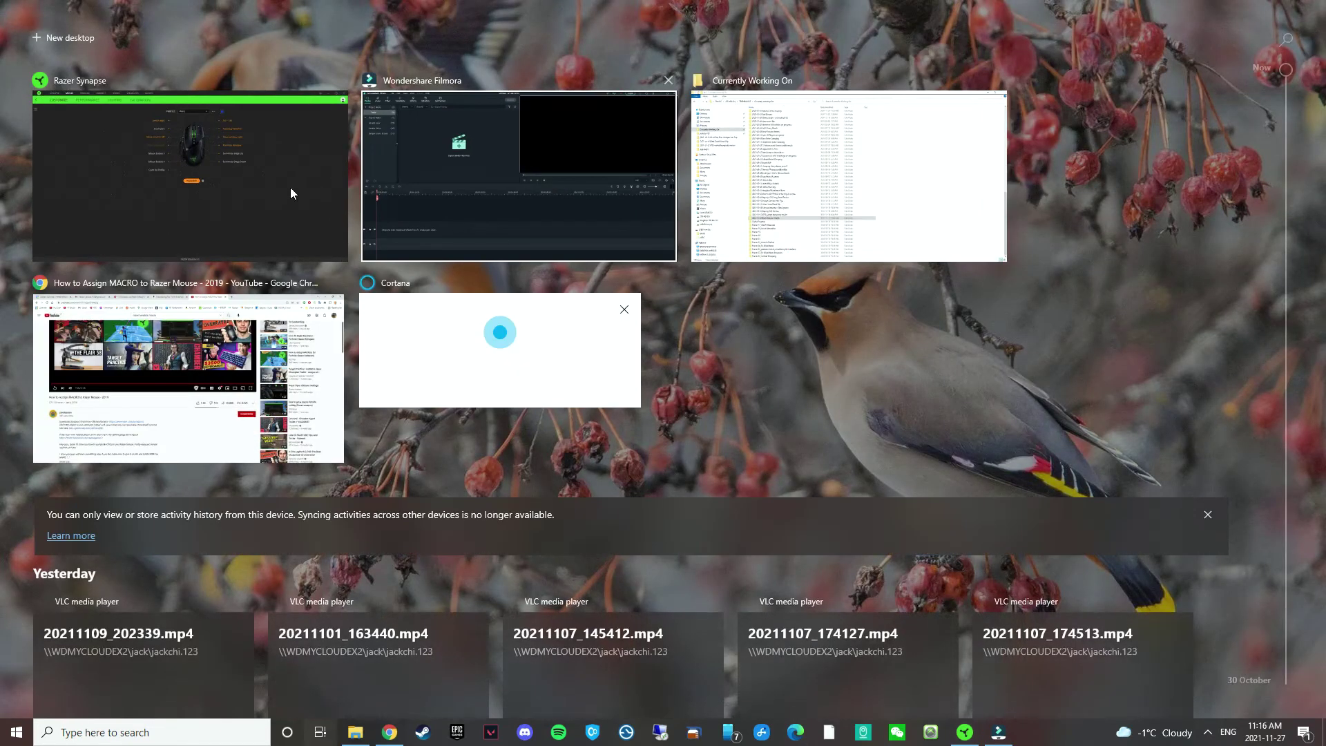
left_click(159, 153)
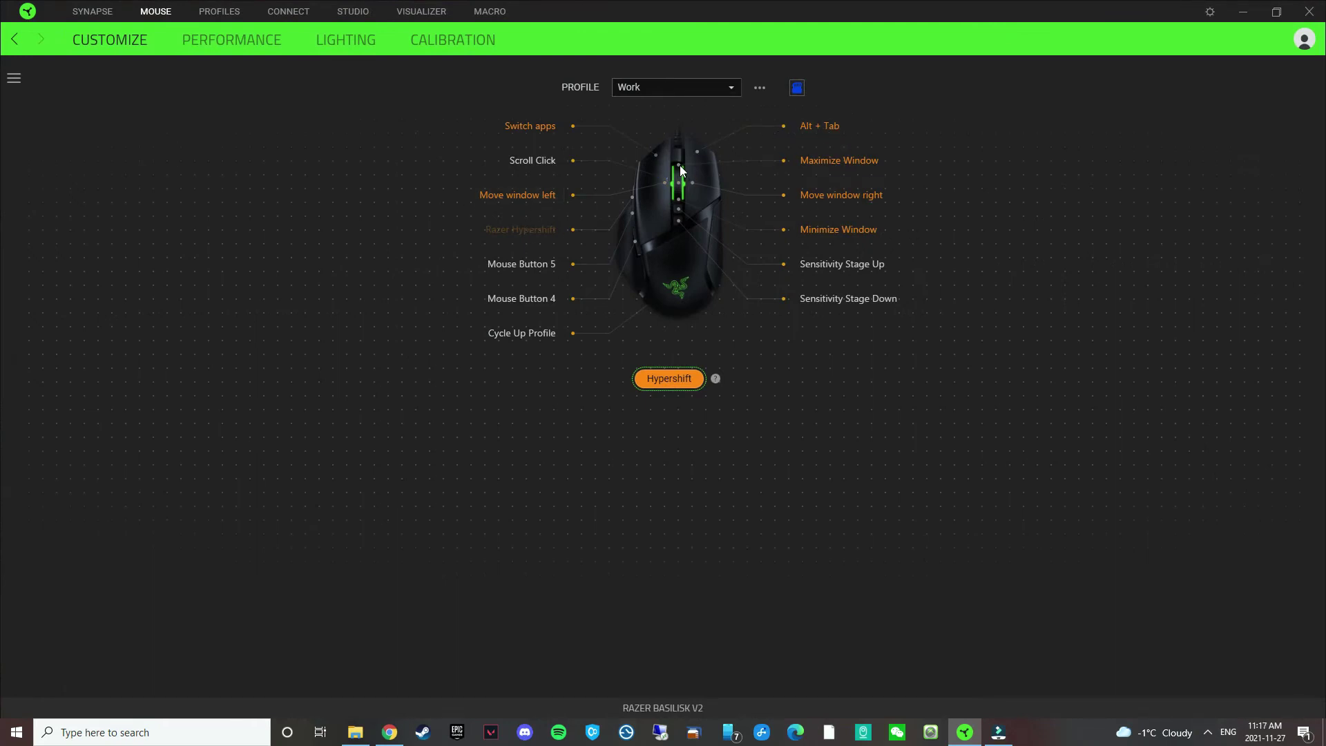
key("alt+Tab")
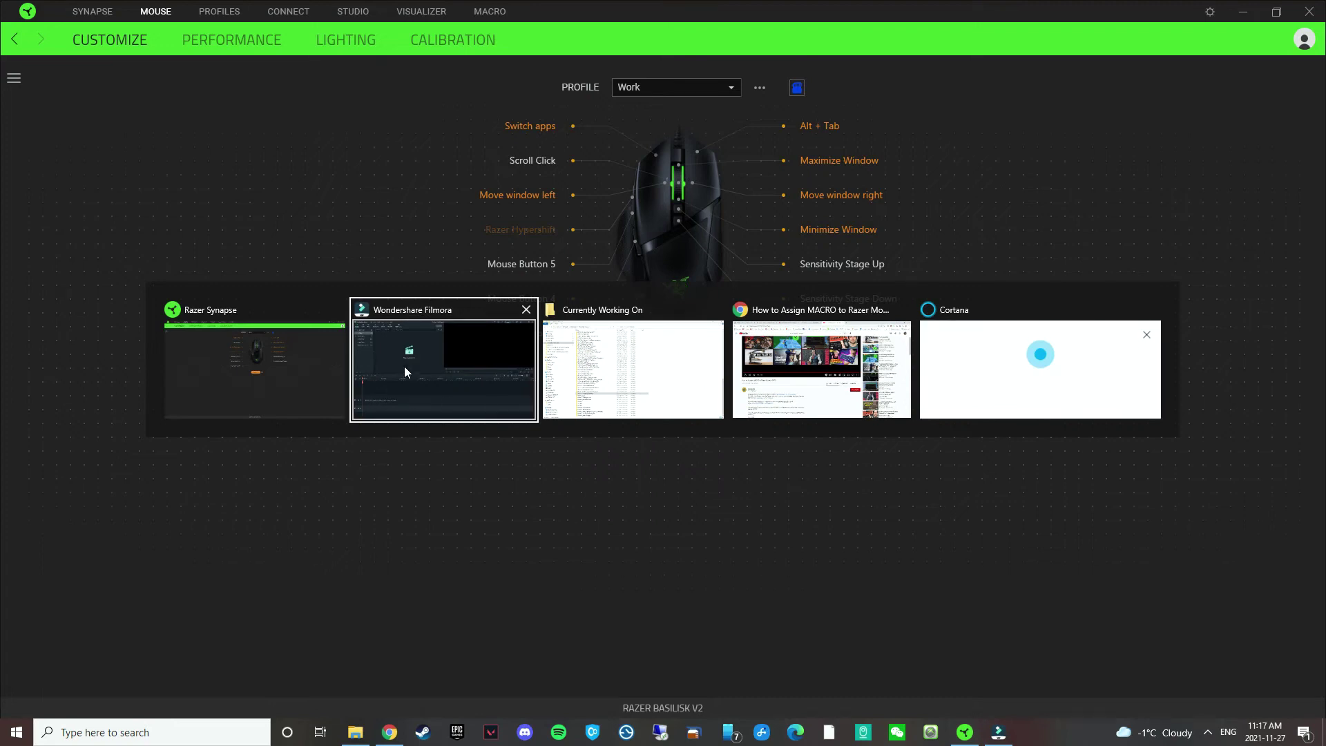
left_click(239, 392)
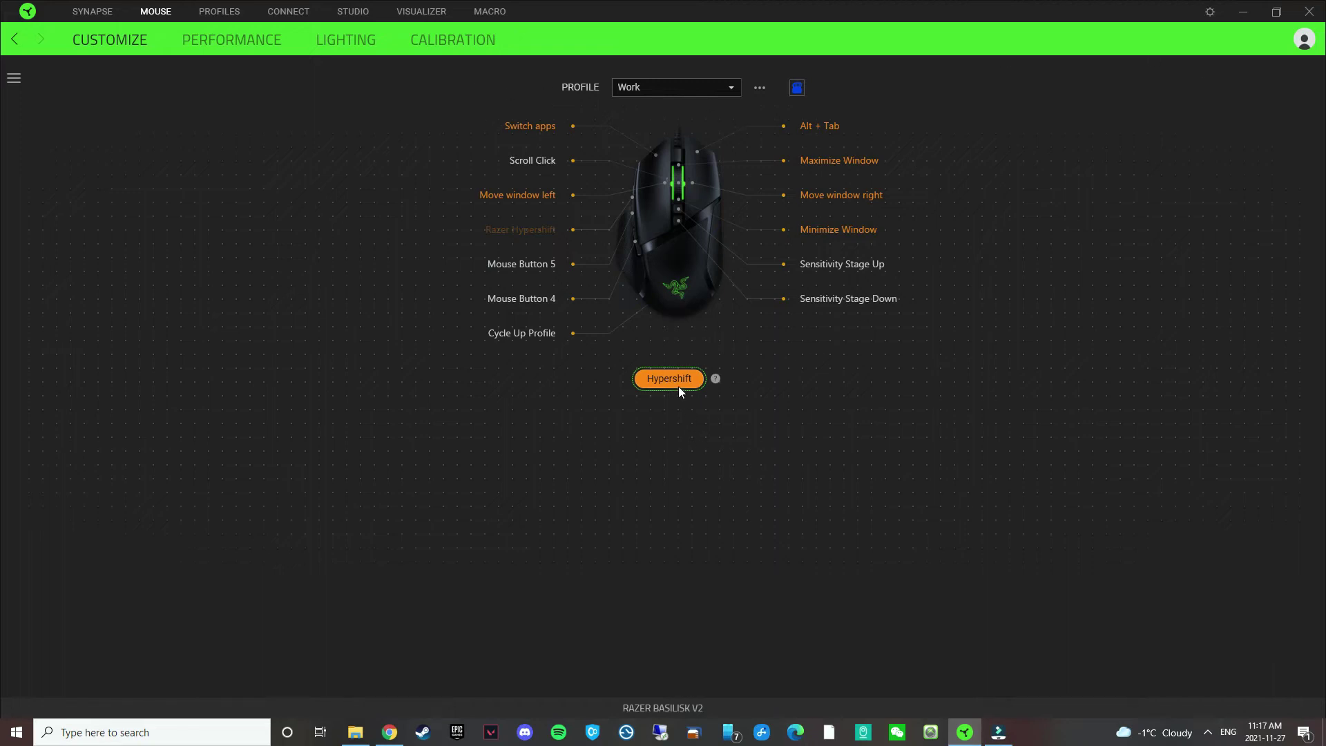
- Open the Move window left button's settings, showing macro 'Move window left' played once
left_click(502, 198)
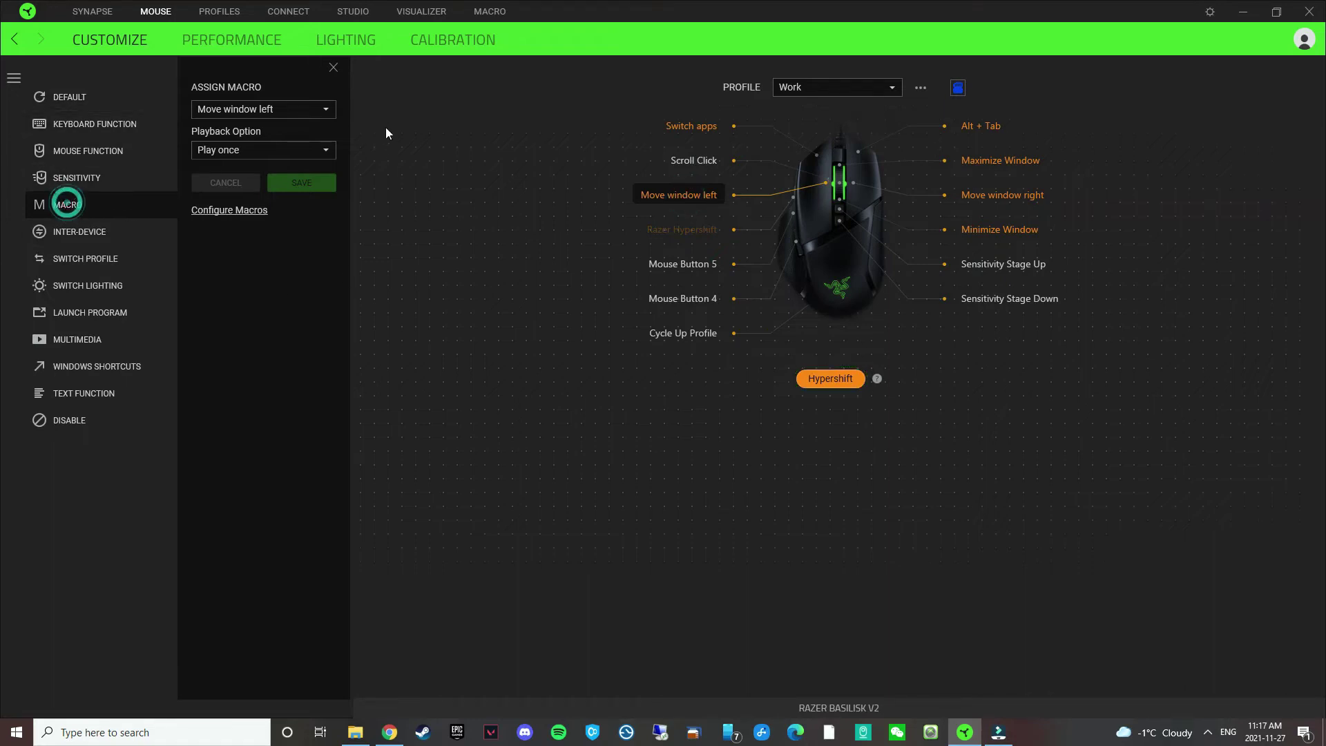
- Open the macro library and view the Show desktop macro's Win and D press-release events
left_click(239, 214)
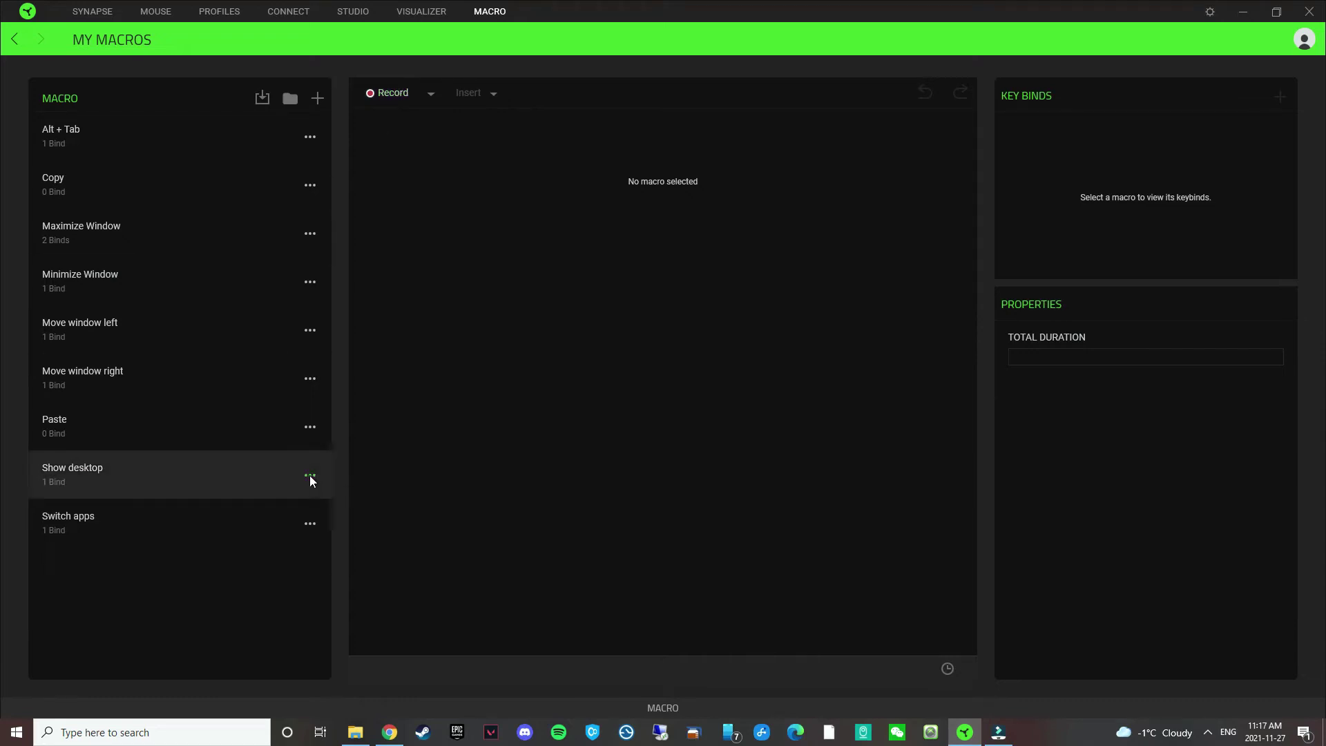
left_click(214, 472)
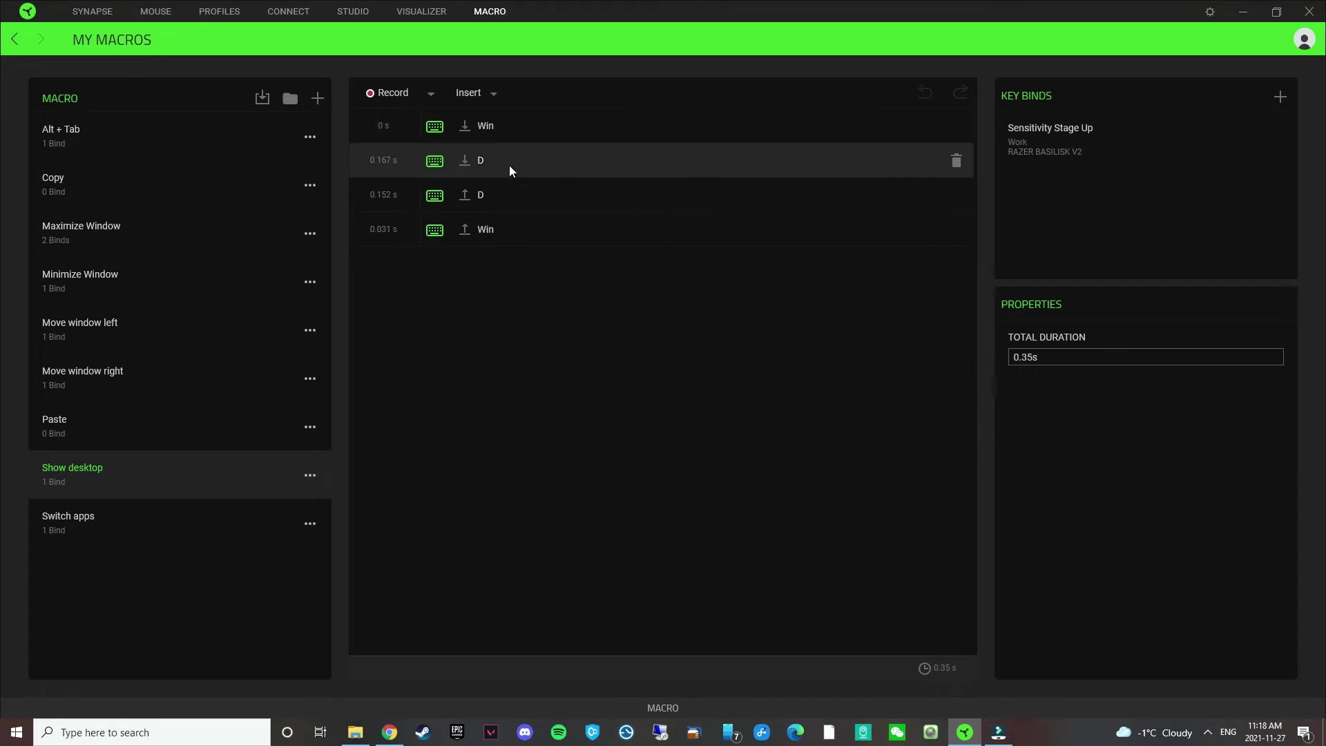
- Create Macro 1, record a Win+D key press into it, then return to Synapse
left_click(318, 98)
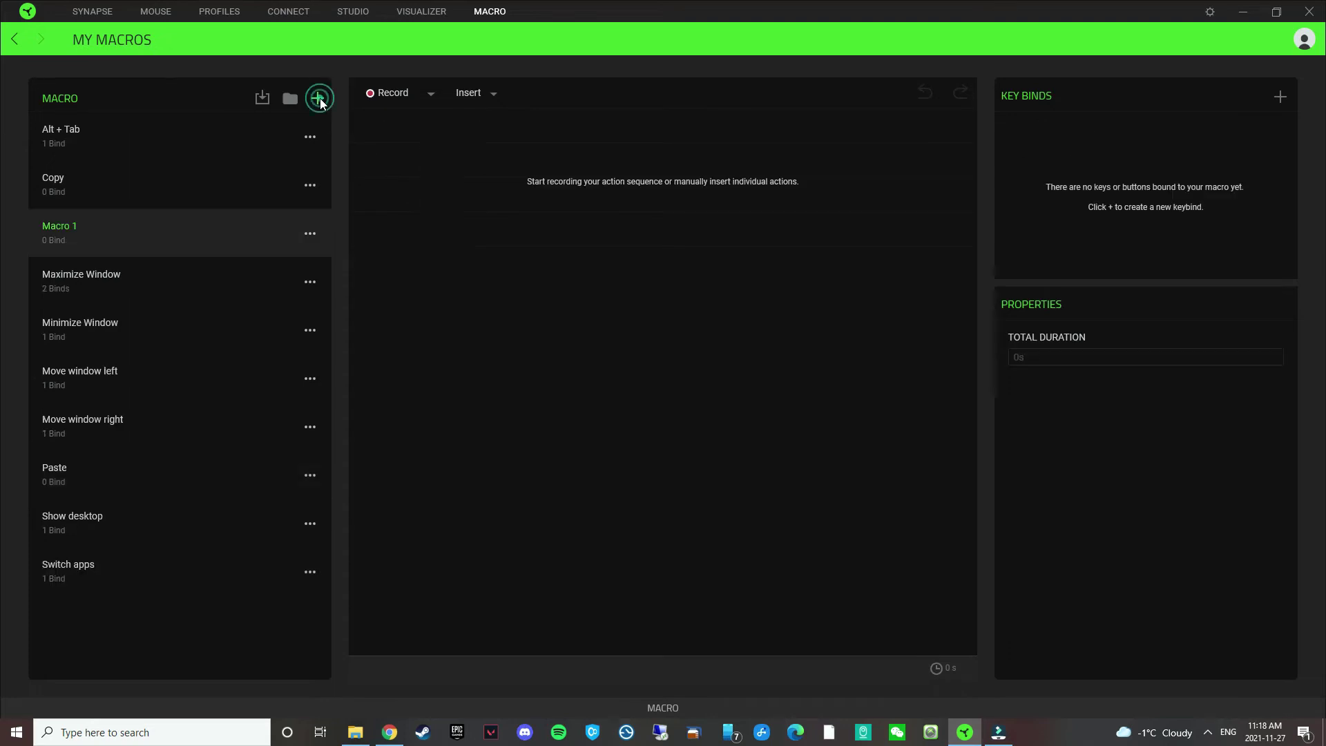
left_click(404, 90)
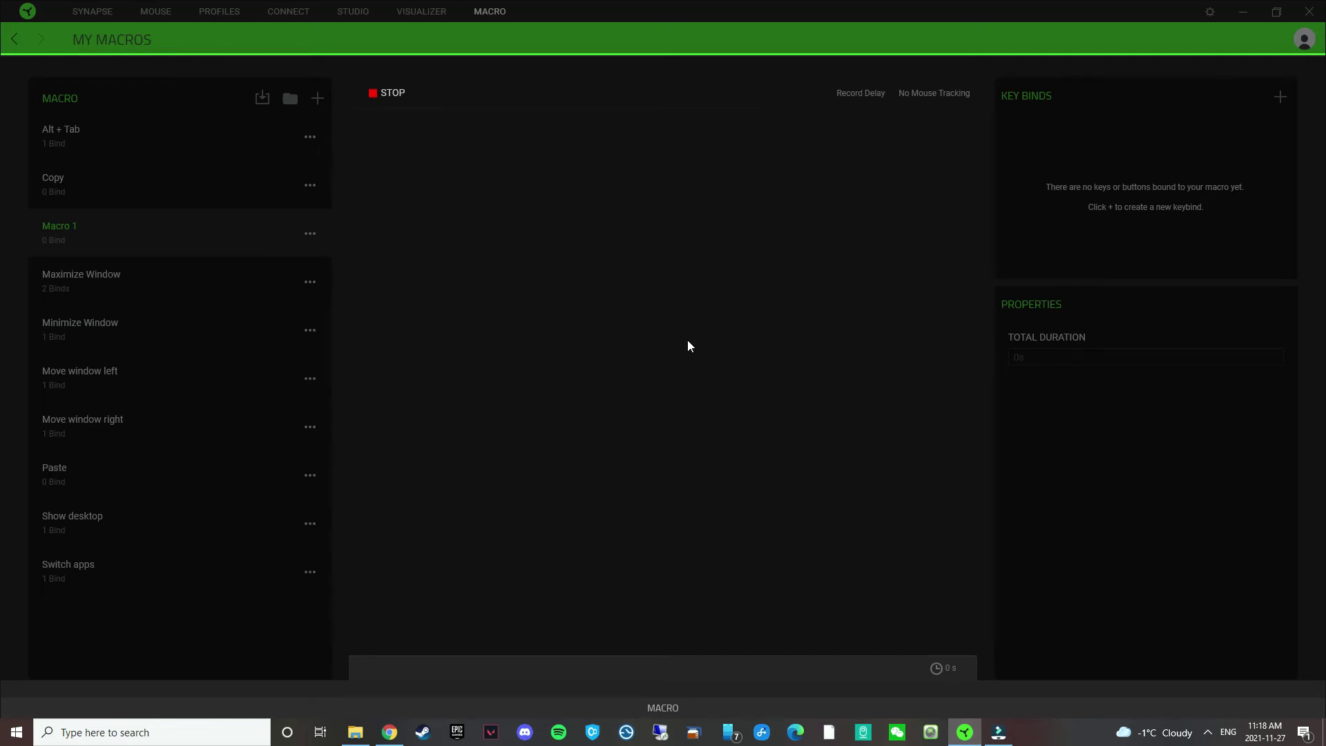
key("super+d")
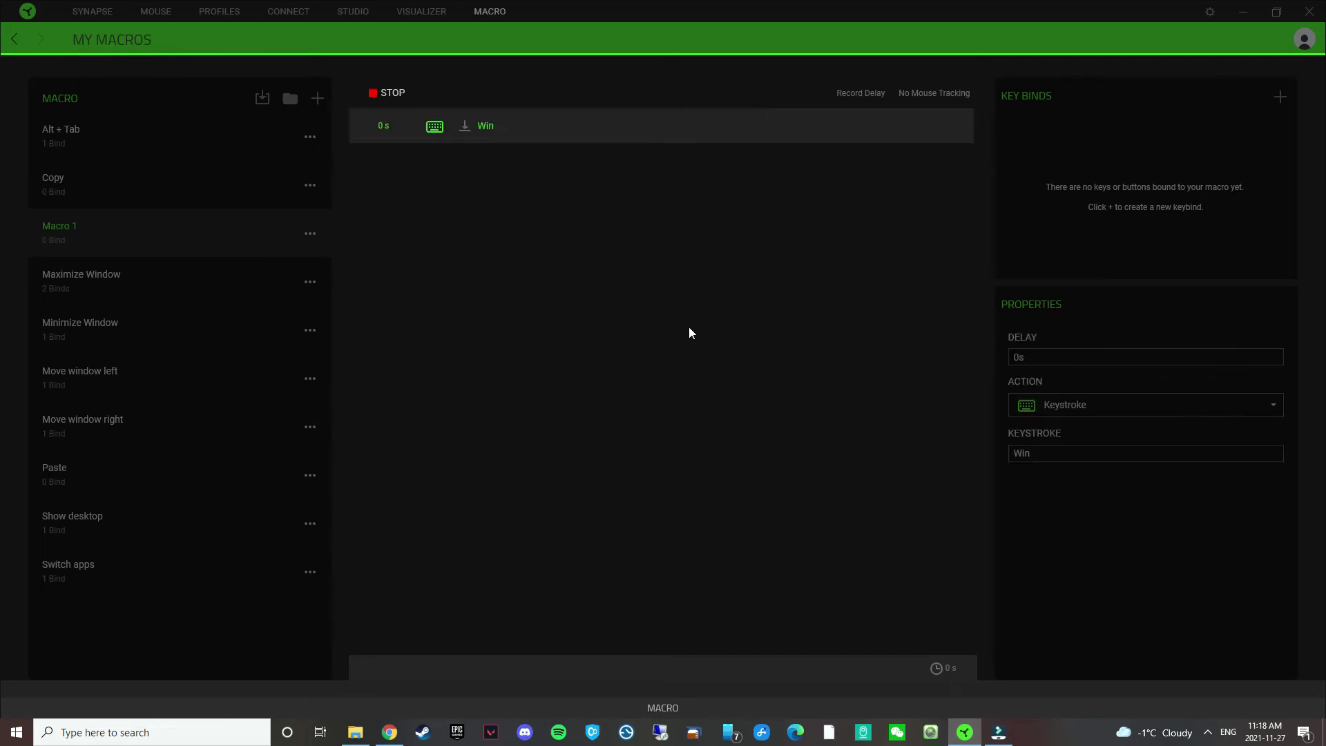
left_click(972, 732)
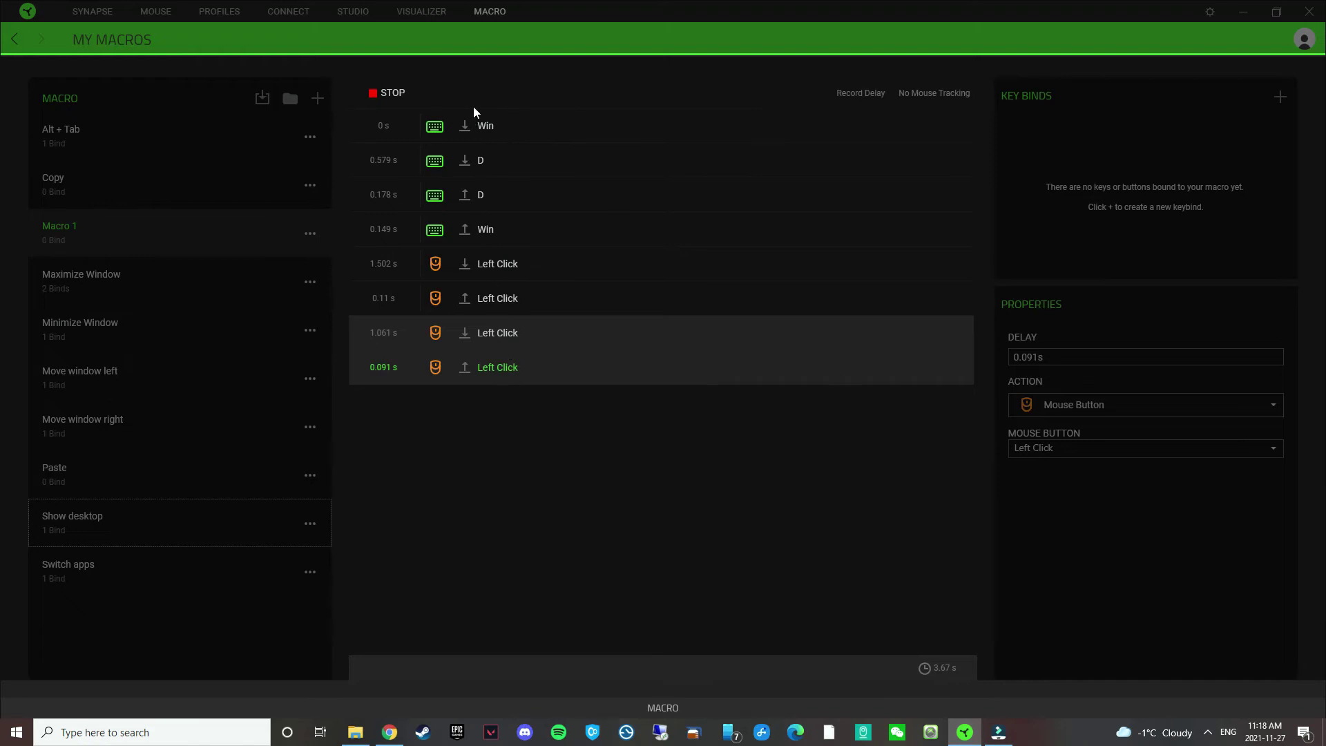
- Stop recording and delete the recorded Left Click events, leaving only Win and D
left_click(381, 94)
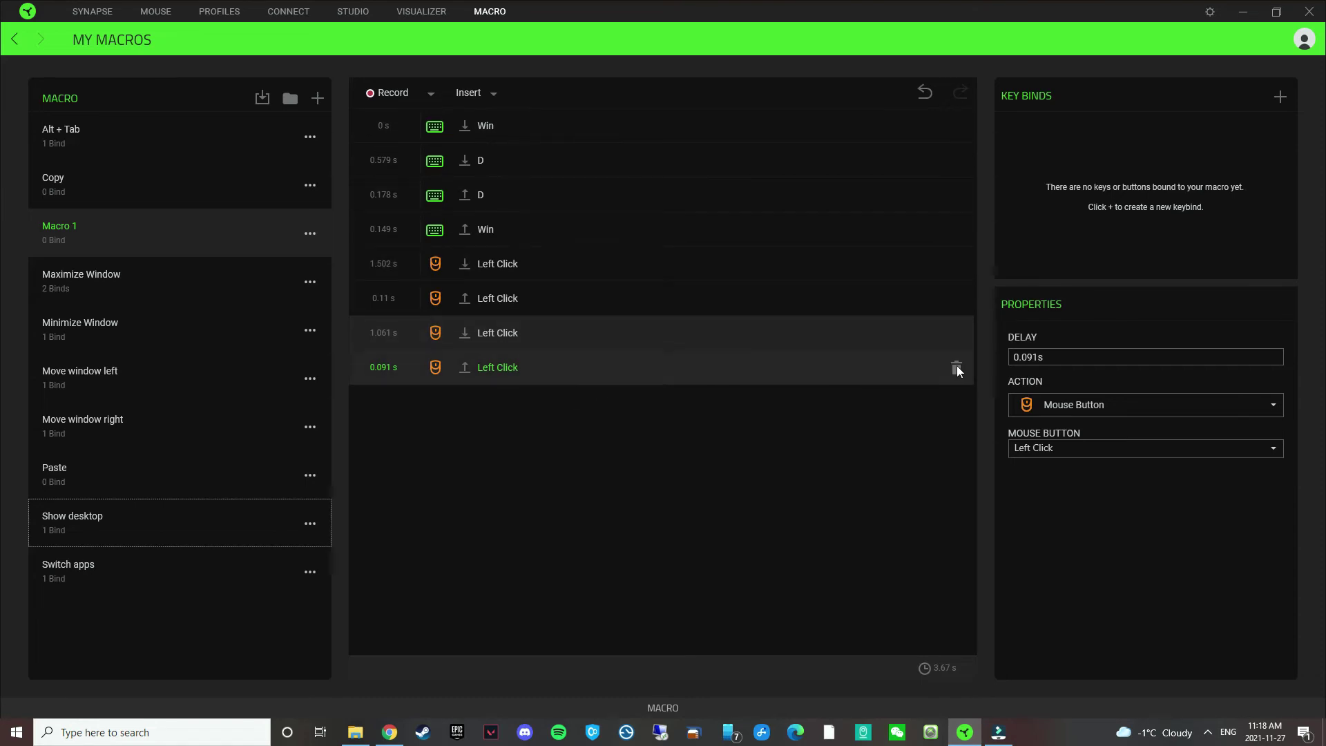
left_click(957, 368)
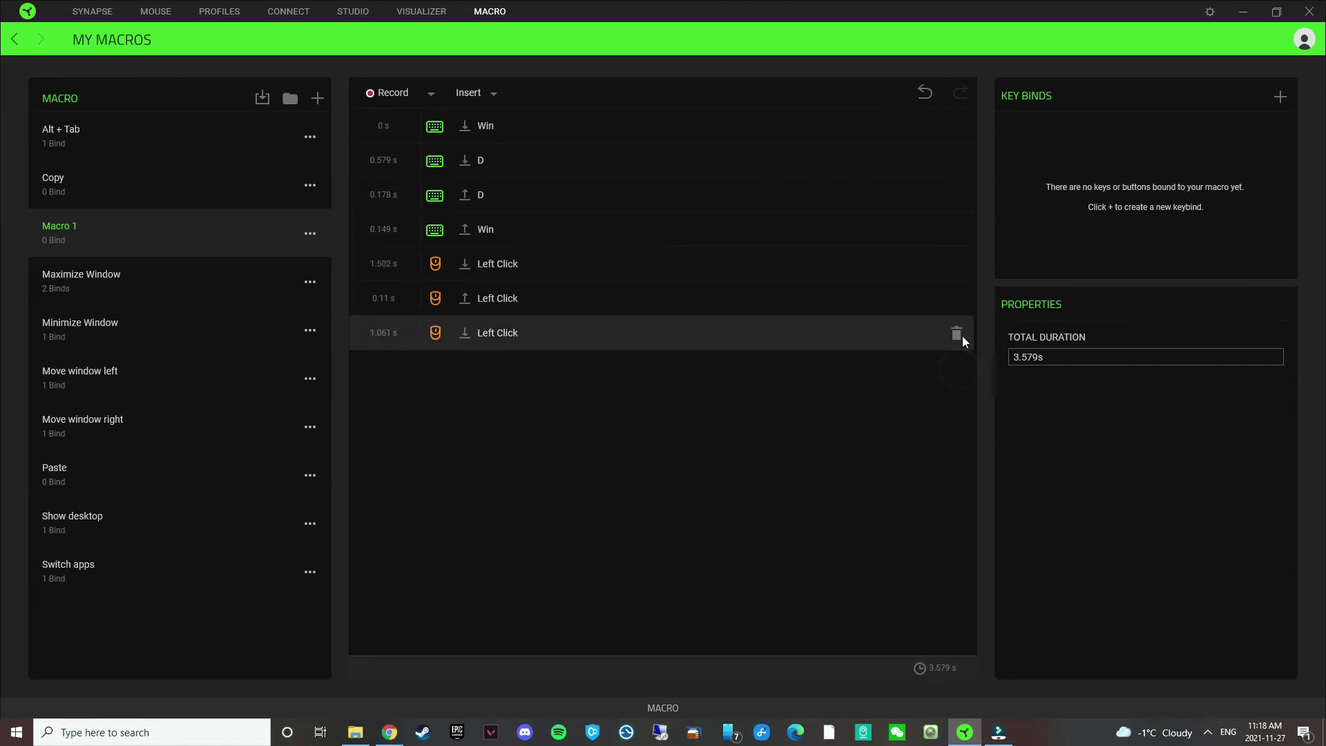
left_click(959, 335)
left_click(959, 337)
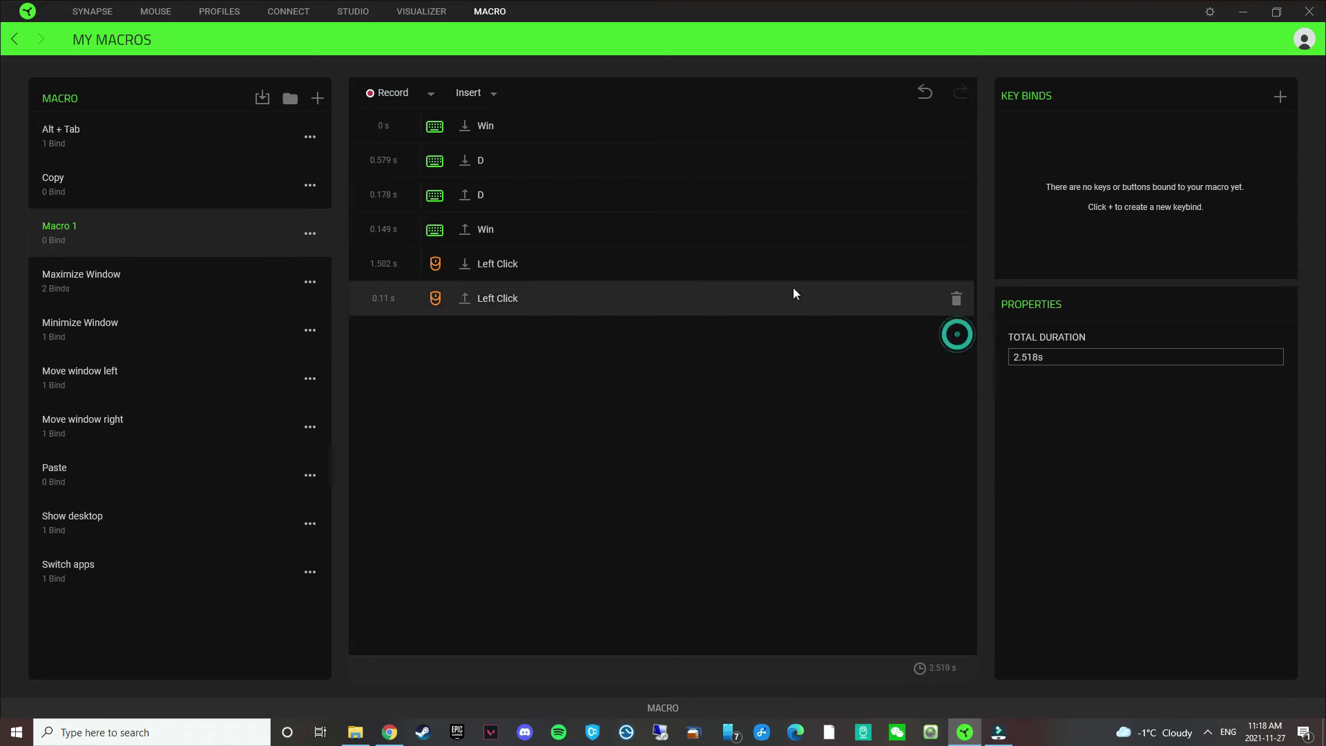
left_click(957, 302)
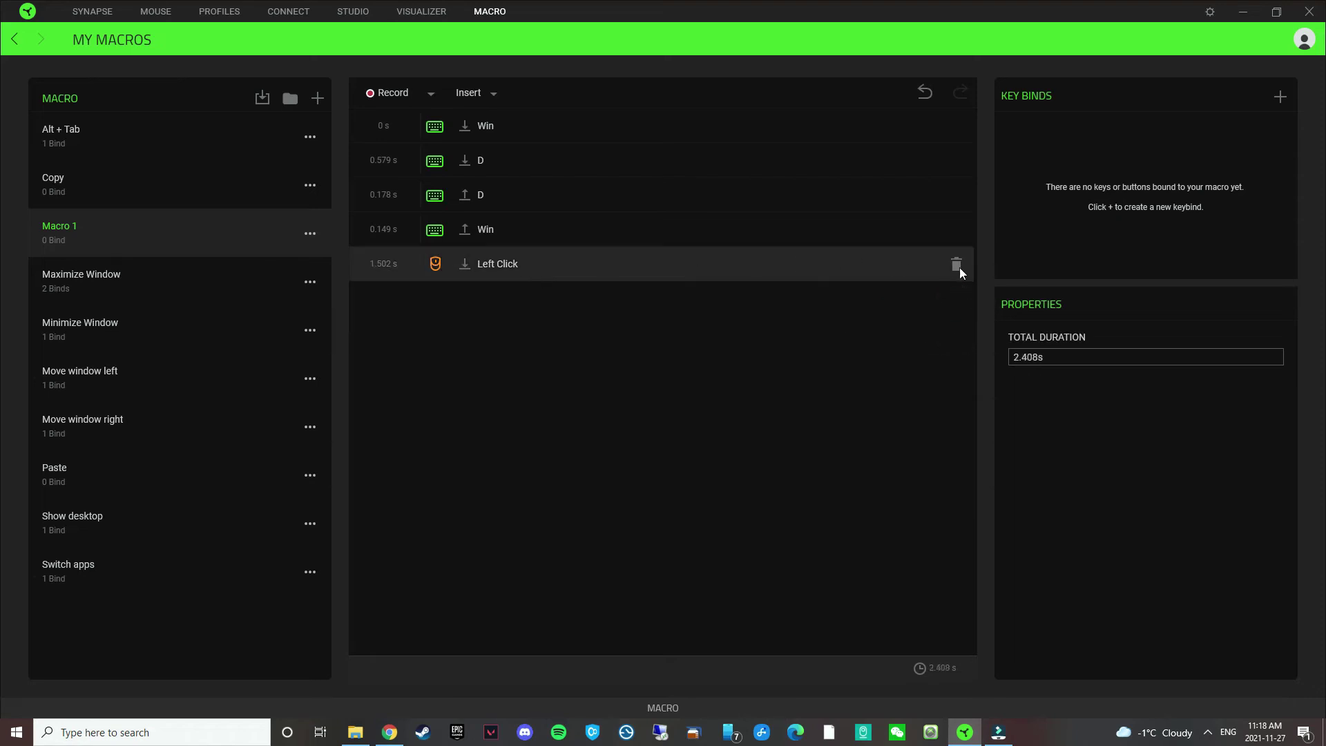
left_click(959, 267)
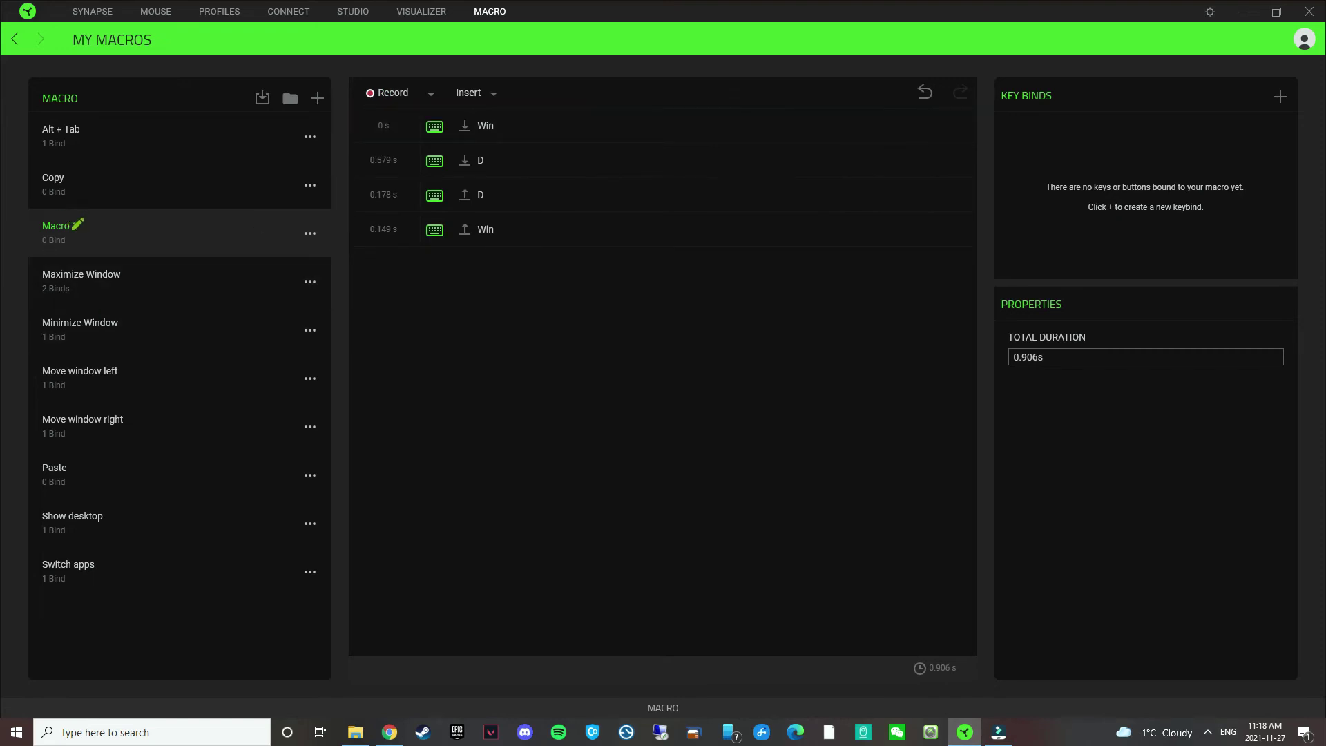
- Rename Macro 1 to 'Show Desktop 2'
left_click(67, 223)
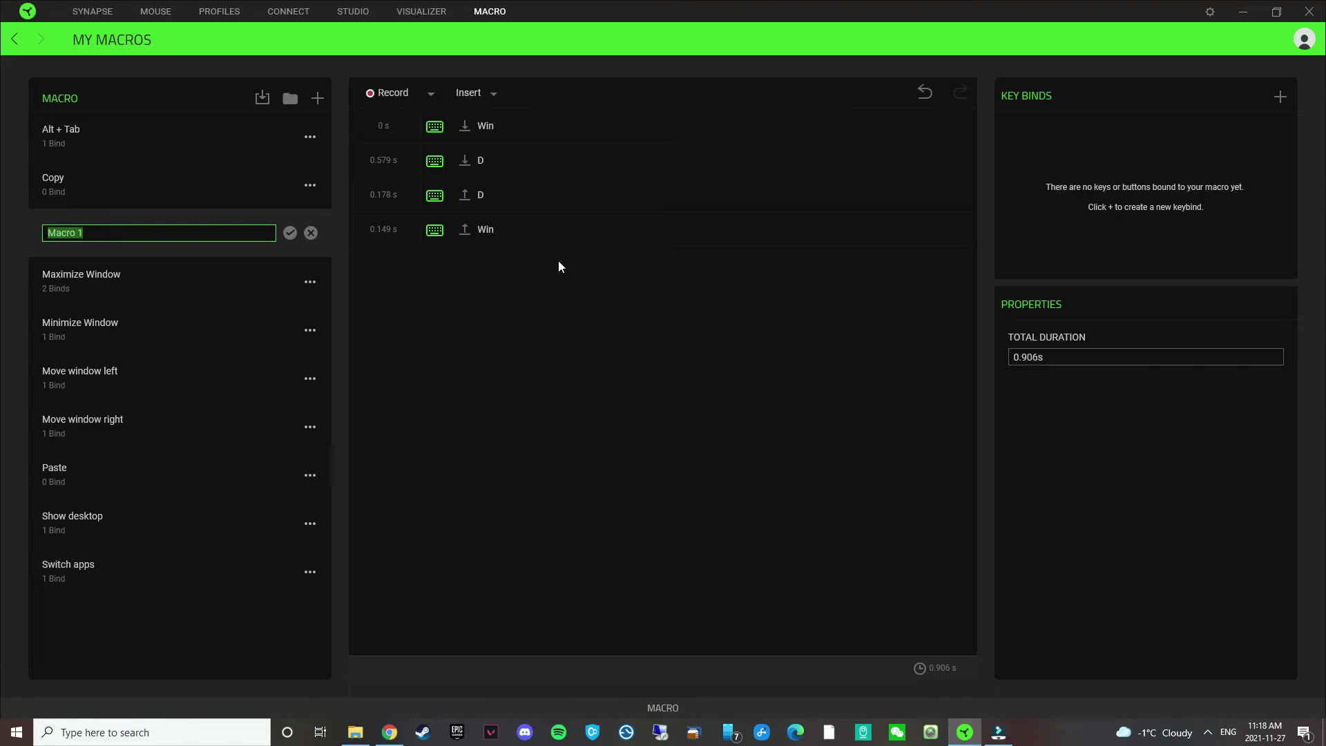
type("Show Desktop 2")
left_click(290, 233)
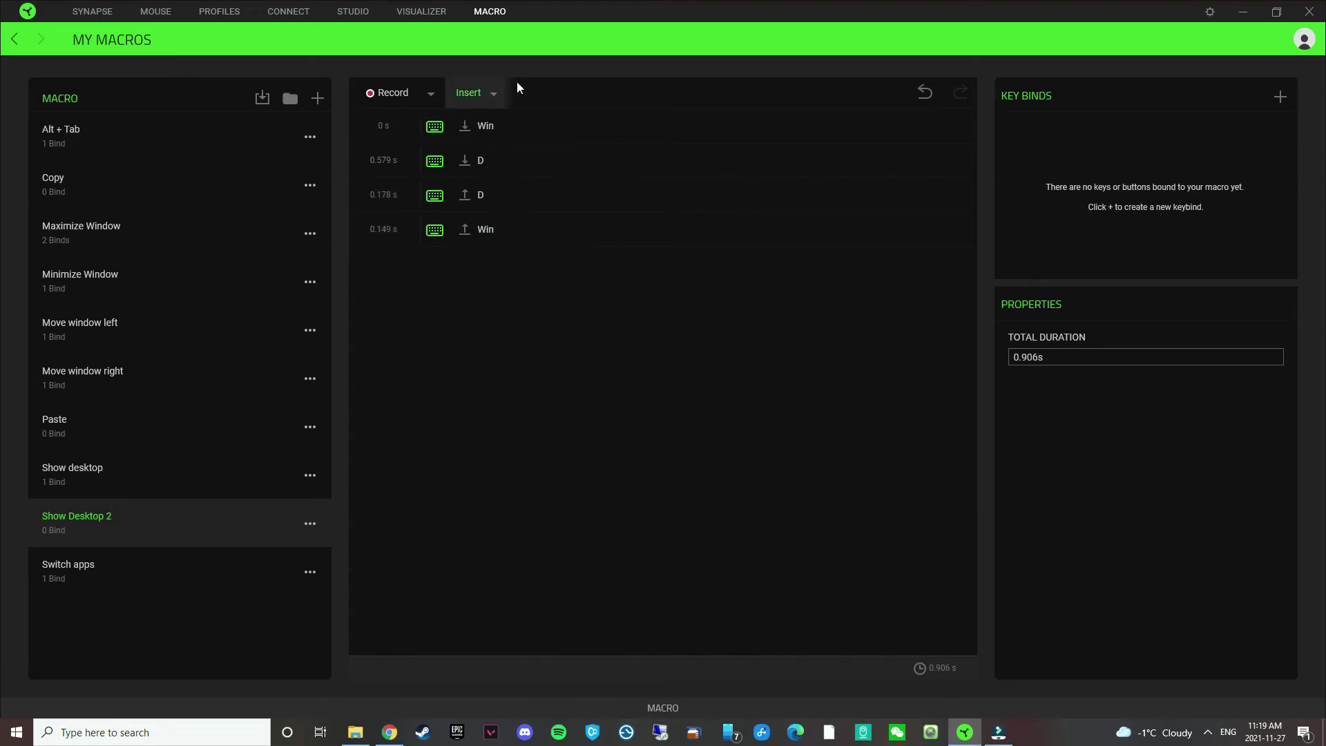
- Assign the Show Desktop 2 macro to Mouse Button 4 in Work, save, and test it
left_click(19, 45)
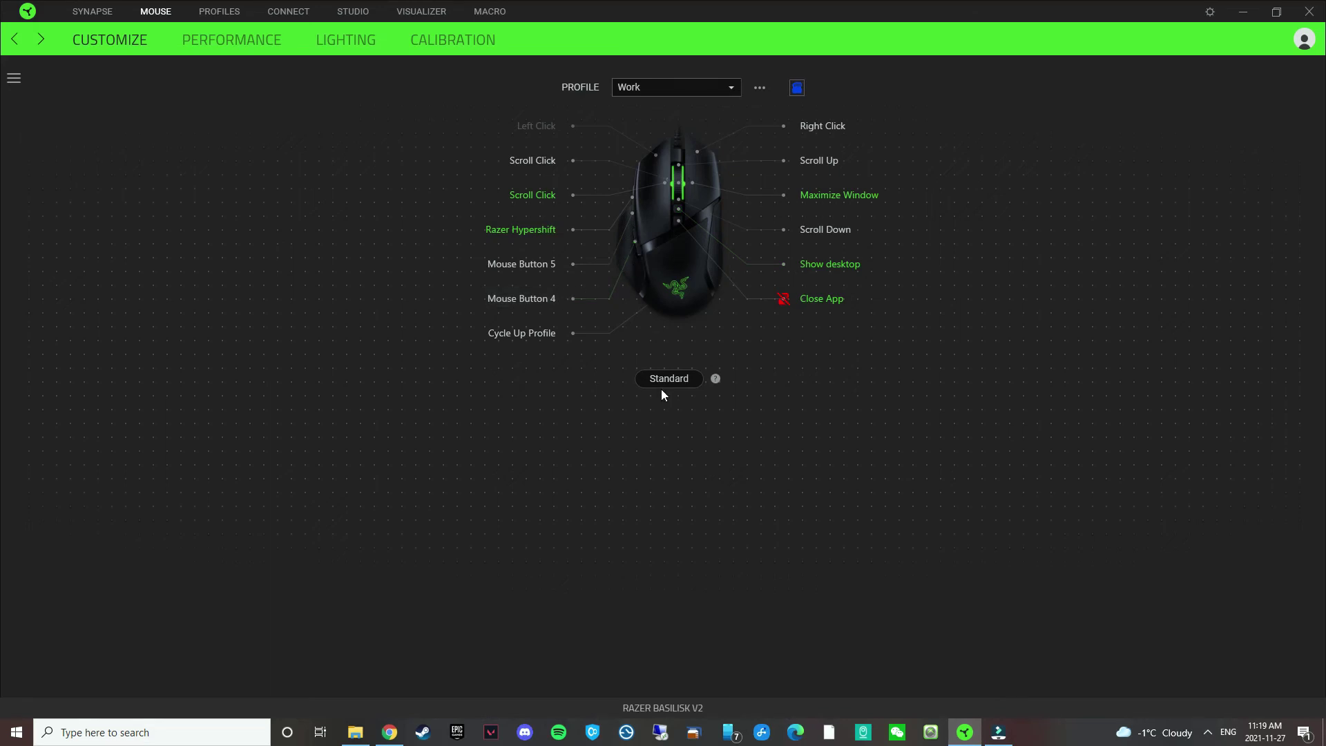
left_click(525, 299)
left_click(73, 204)
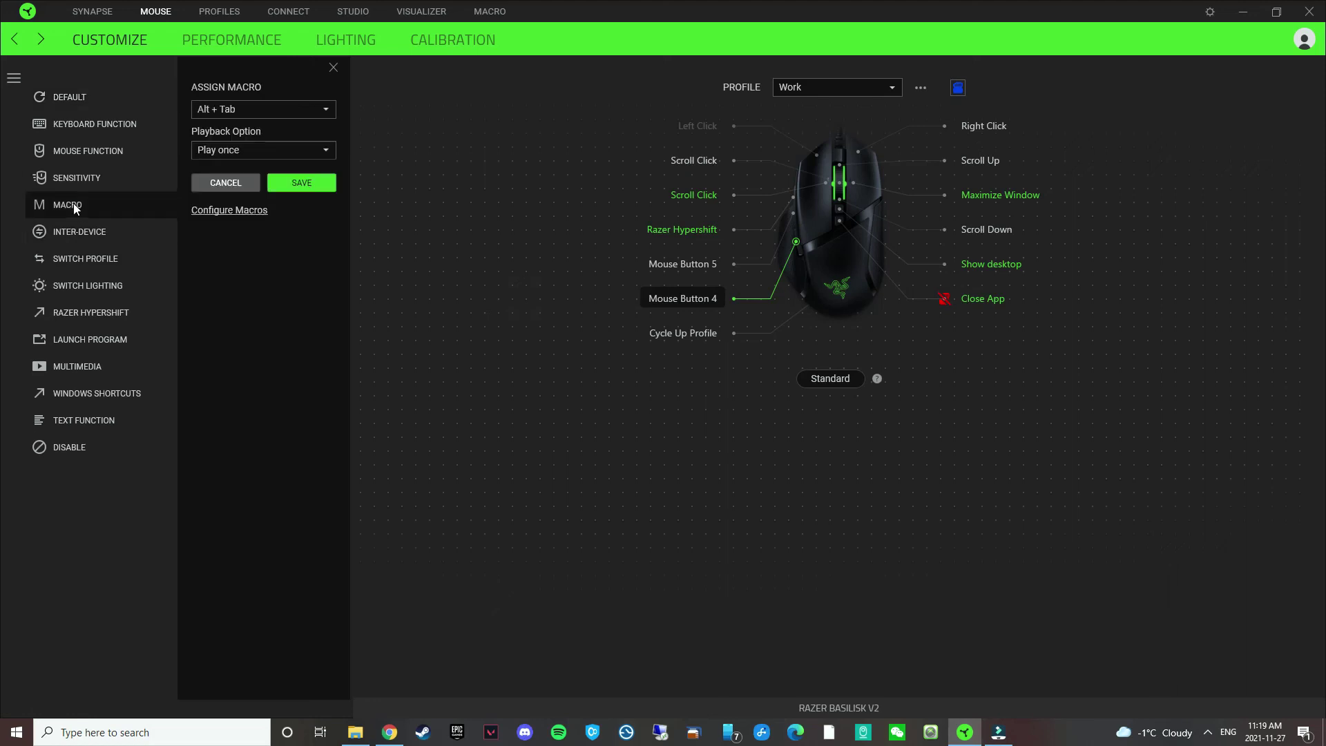
left_click(274, 105)
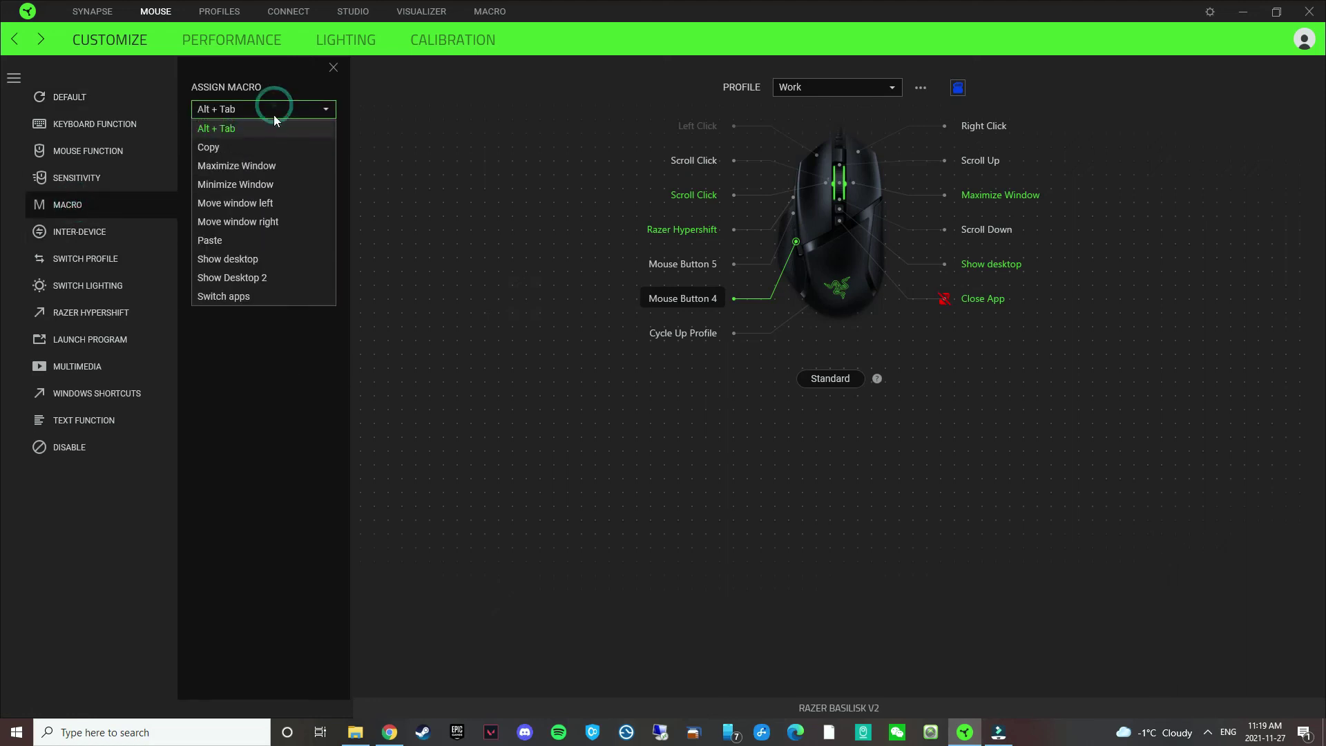
left_click(245, 278)
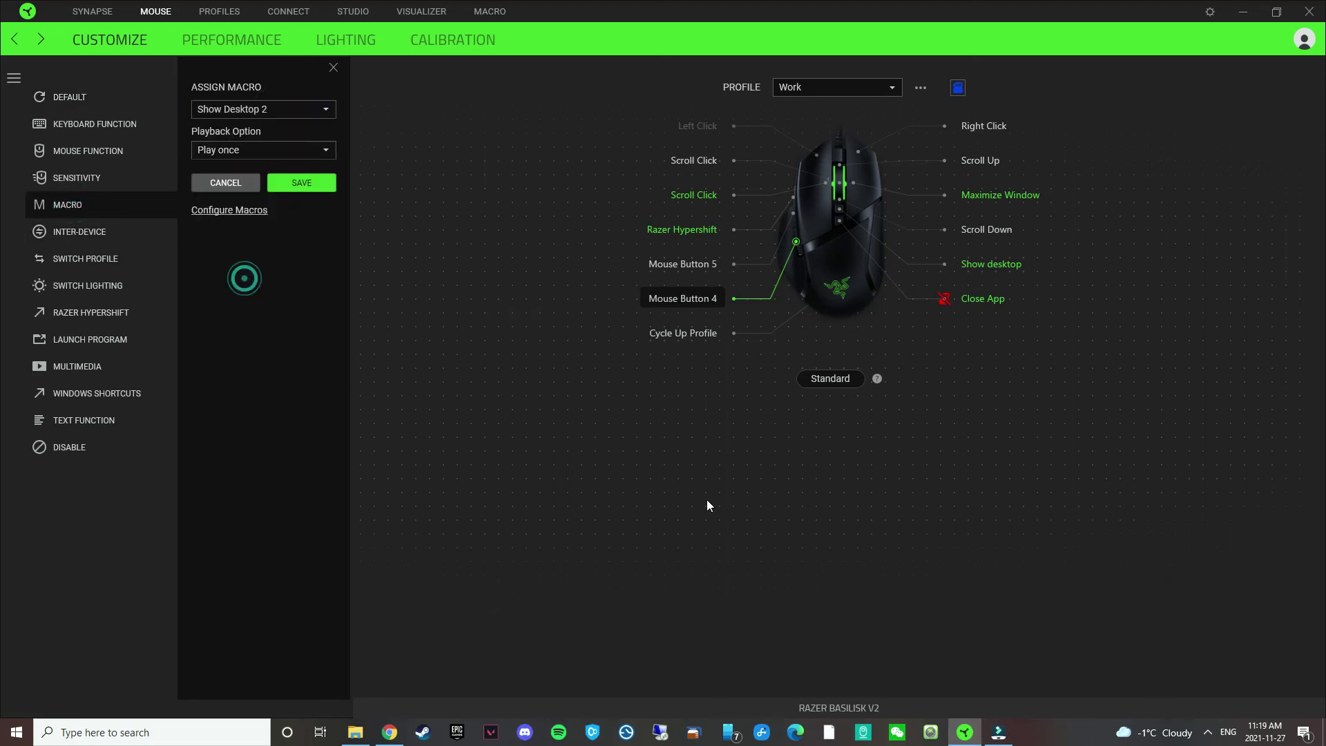
left_click(301, 183)
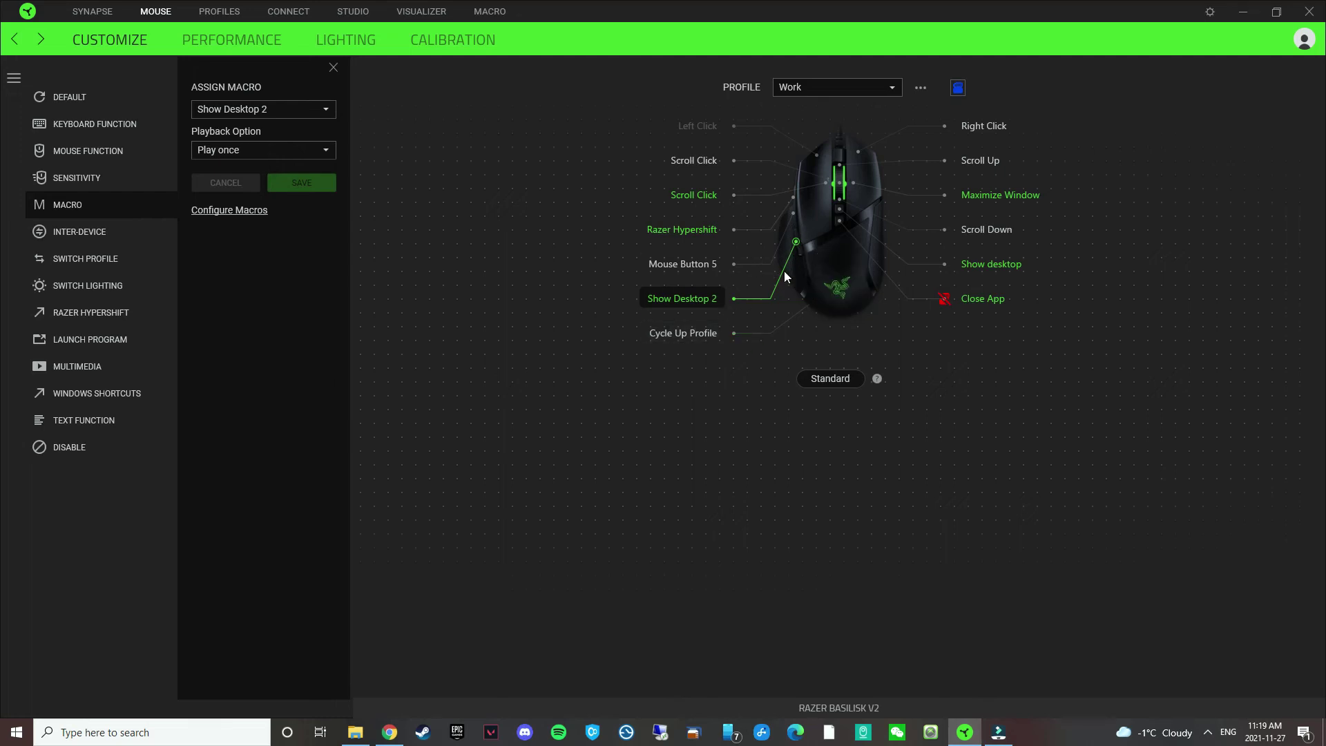
key("super+d")
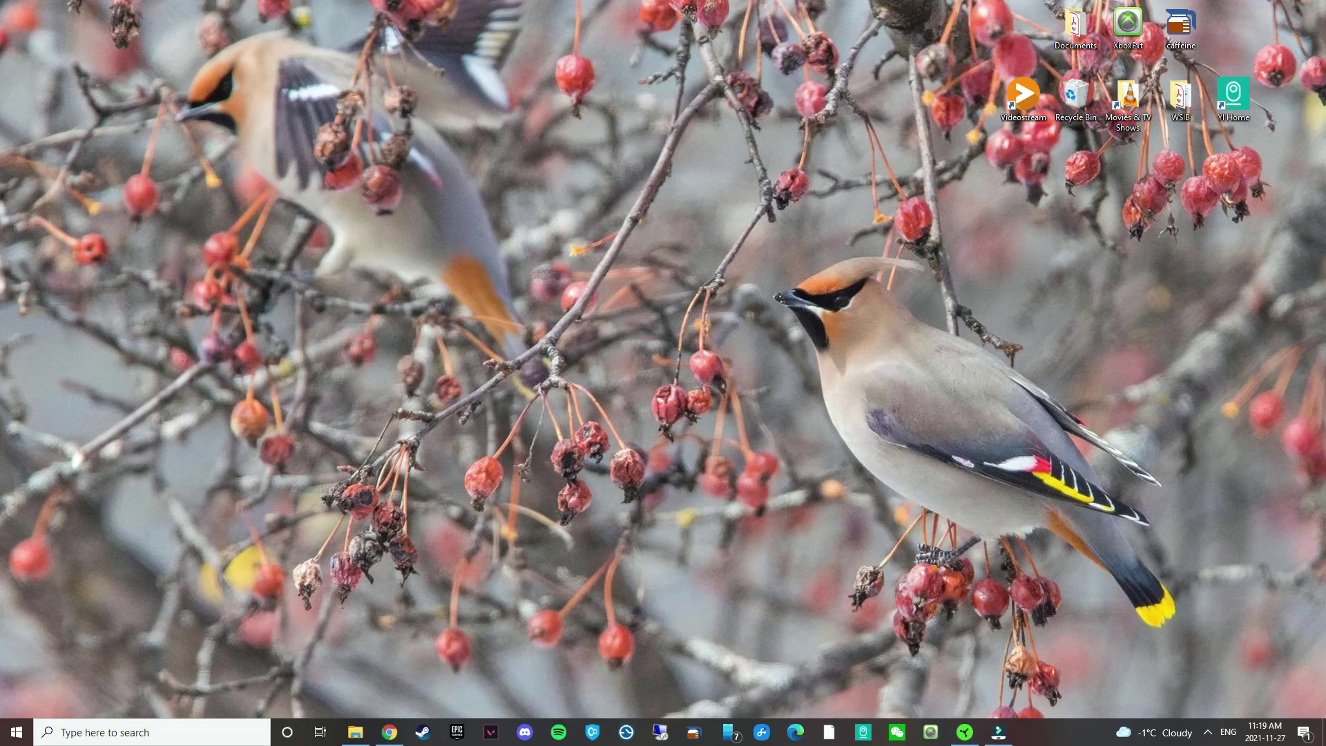
key("super+d")
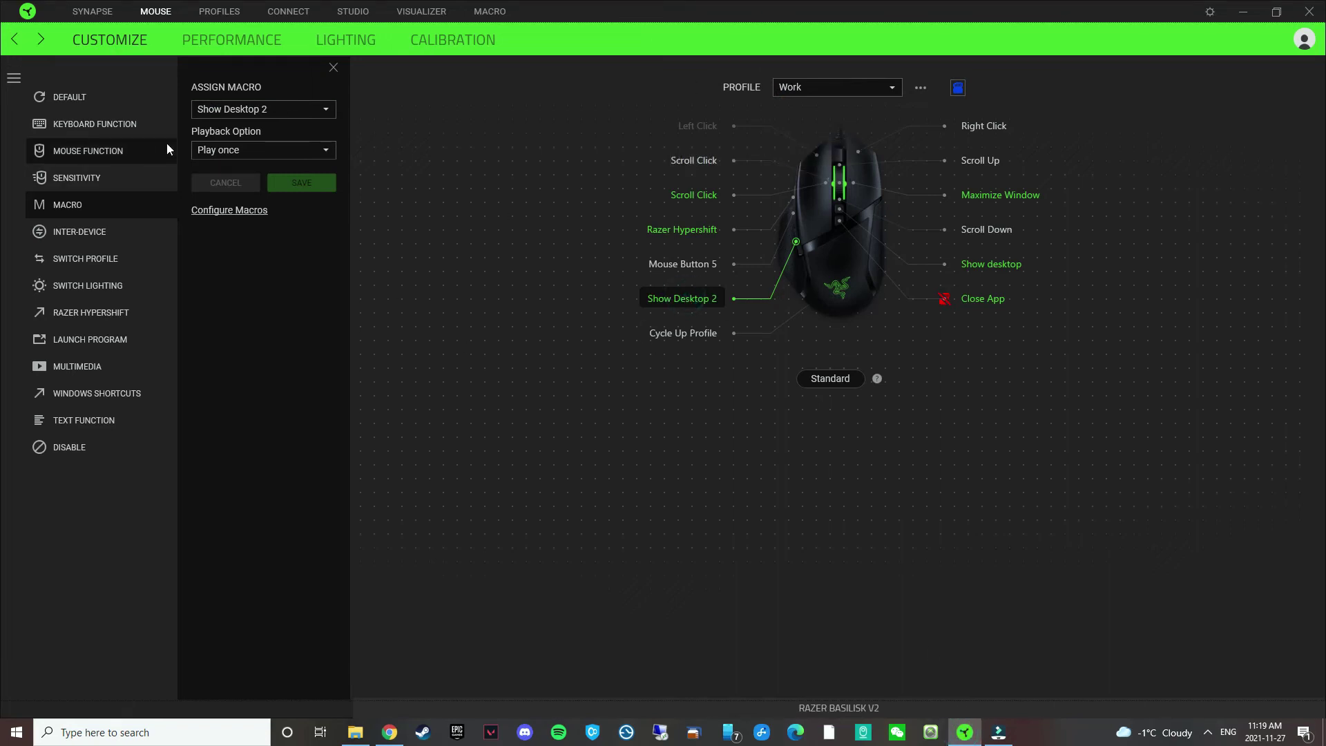
- Set Mouse Button 4 back to the Mouse Button 4 mouse function and save
left_click(276, 109)
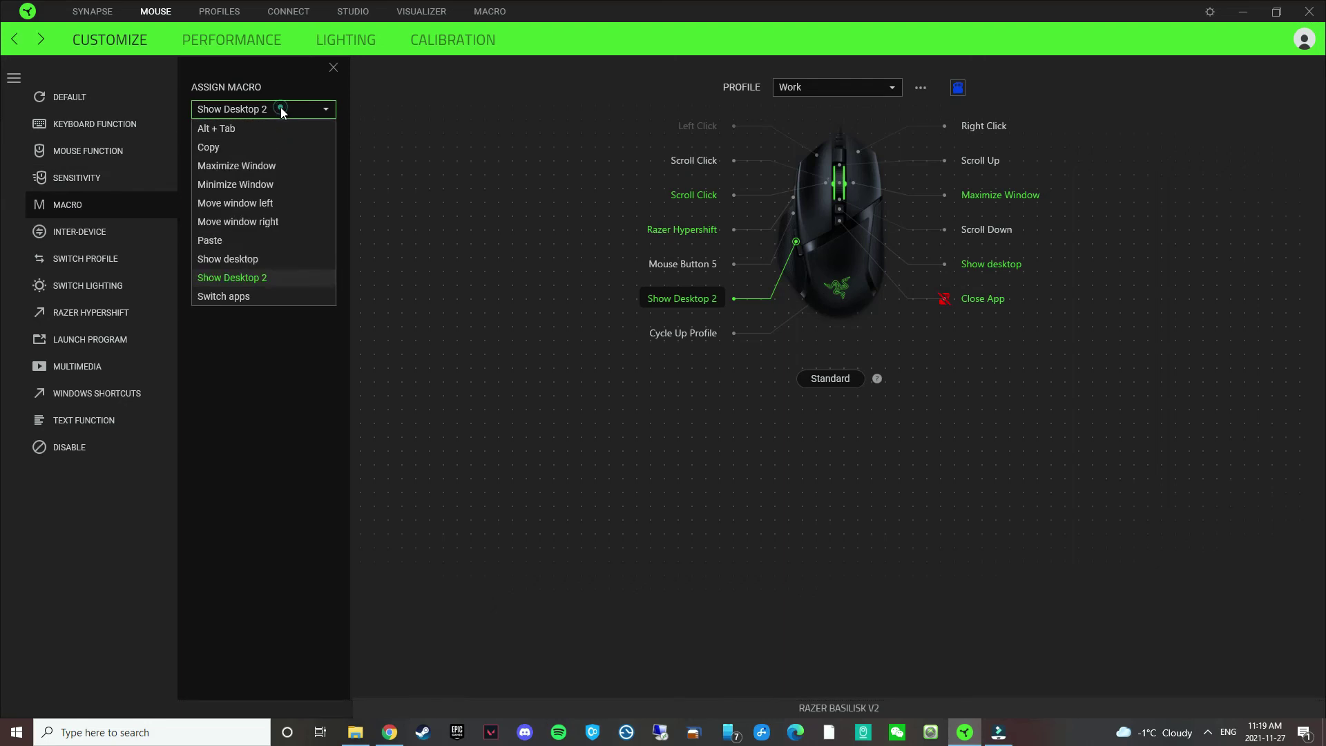
left_click(276, 109)
left_click(85, 123)
left_click(85, 150)
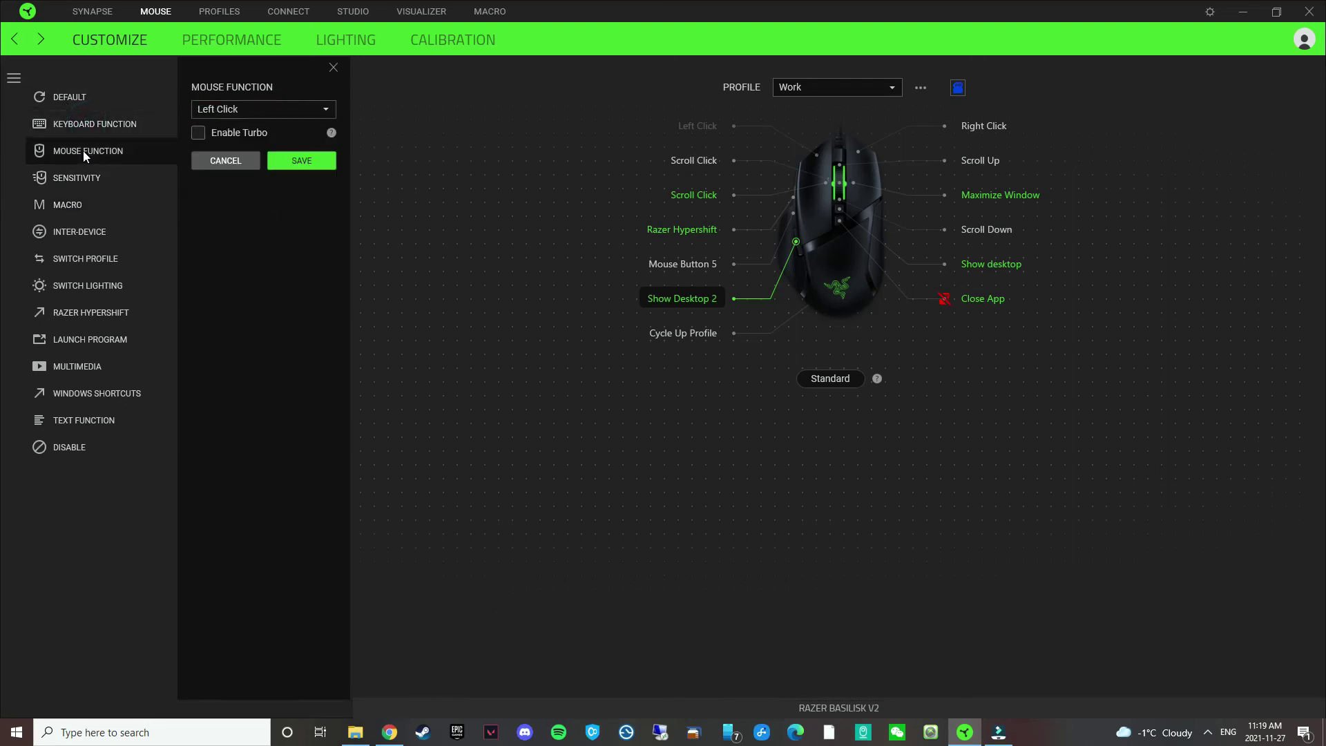
left_click(270, 111)
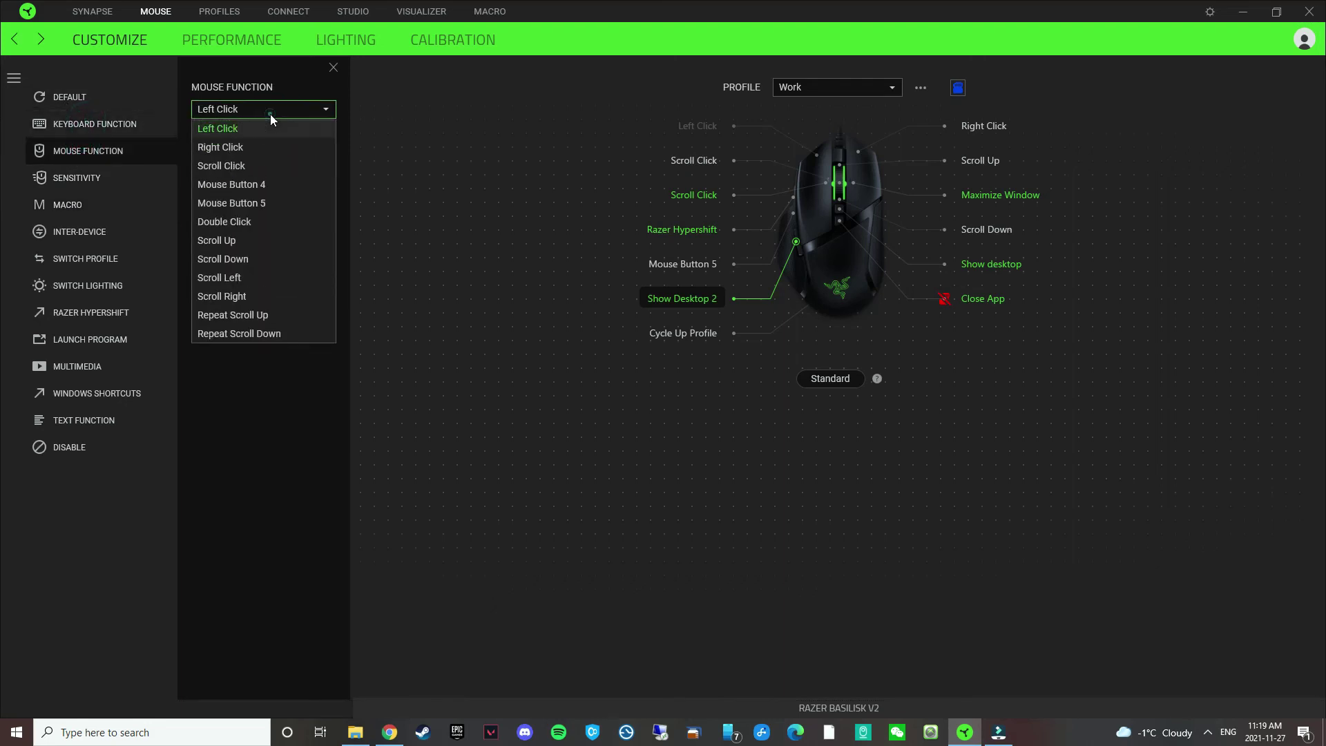
left_click(262, 184)
left_click(291, 166)
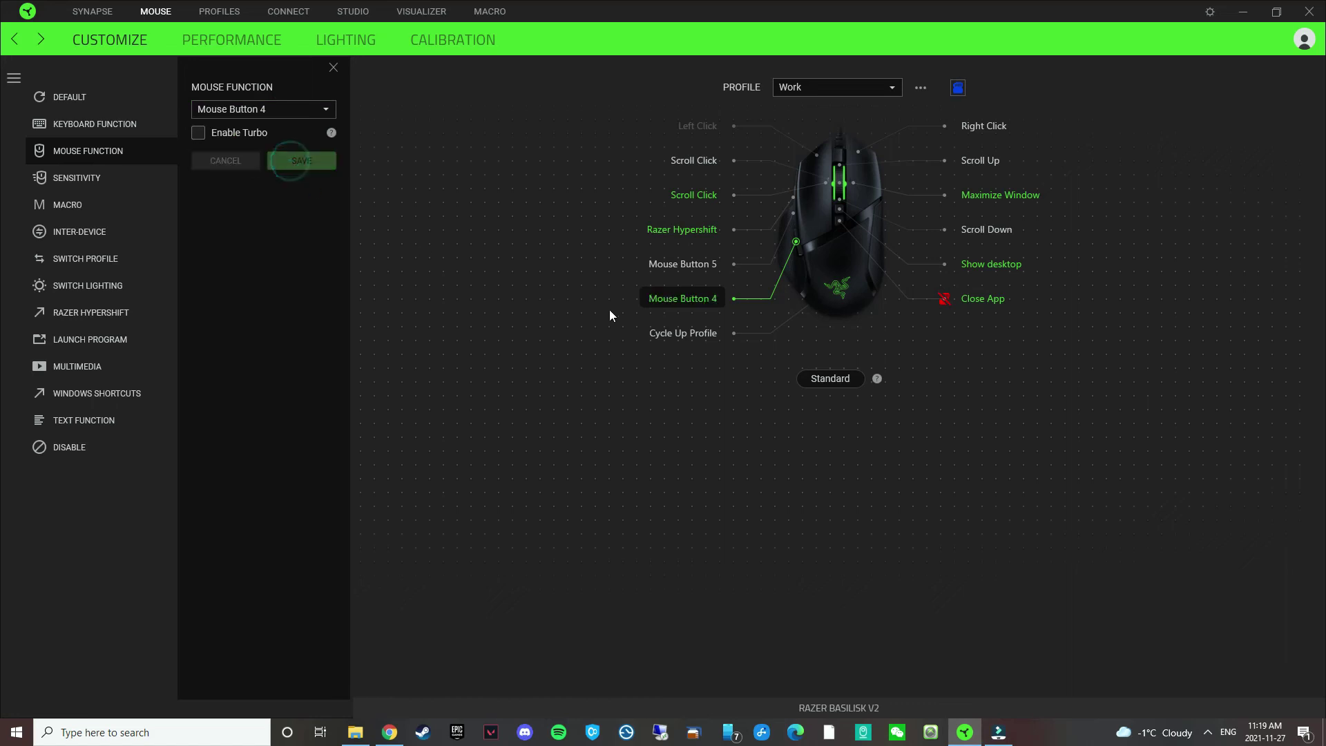
- Compare Mouse Button 5's current setting with Mouse Button 4's
left_click(691, 268)
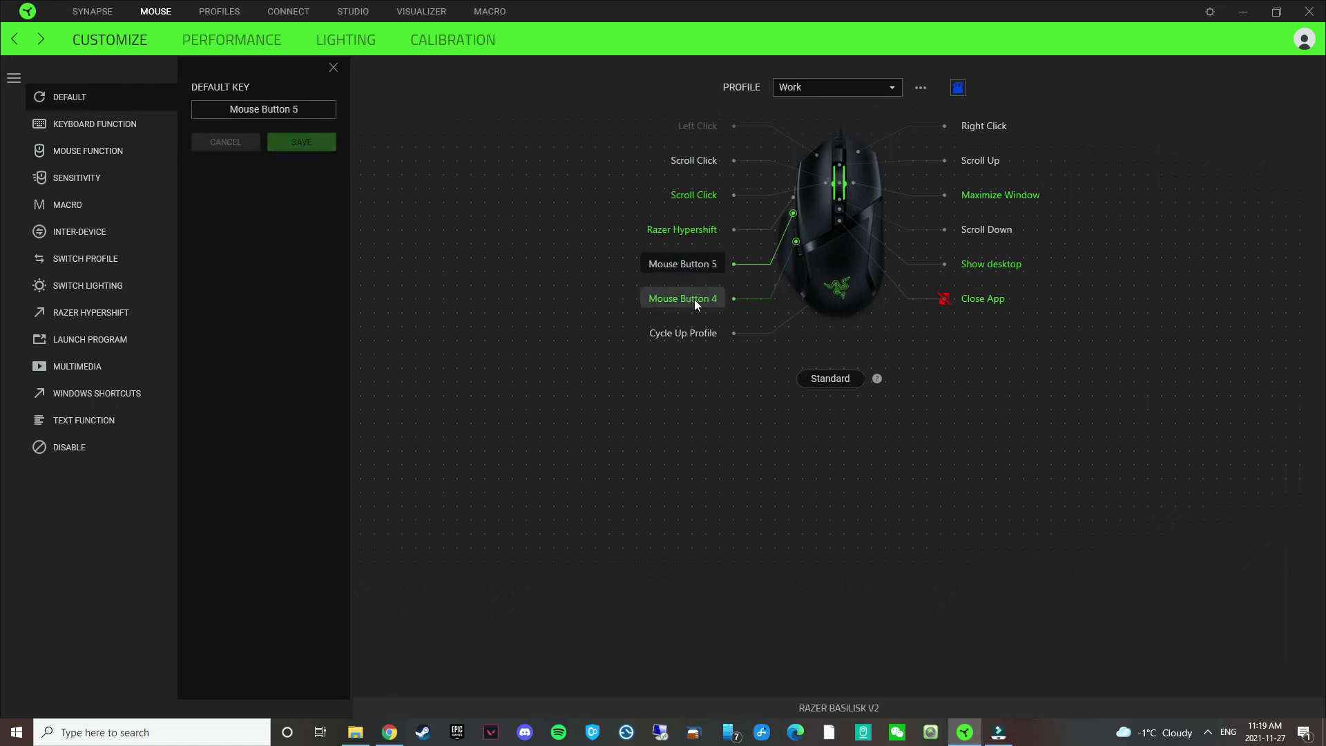
left_click(694, 300)
left_click(692, 266)
left_click(691, 298)
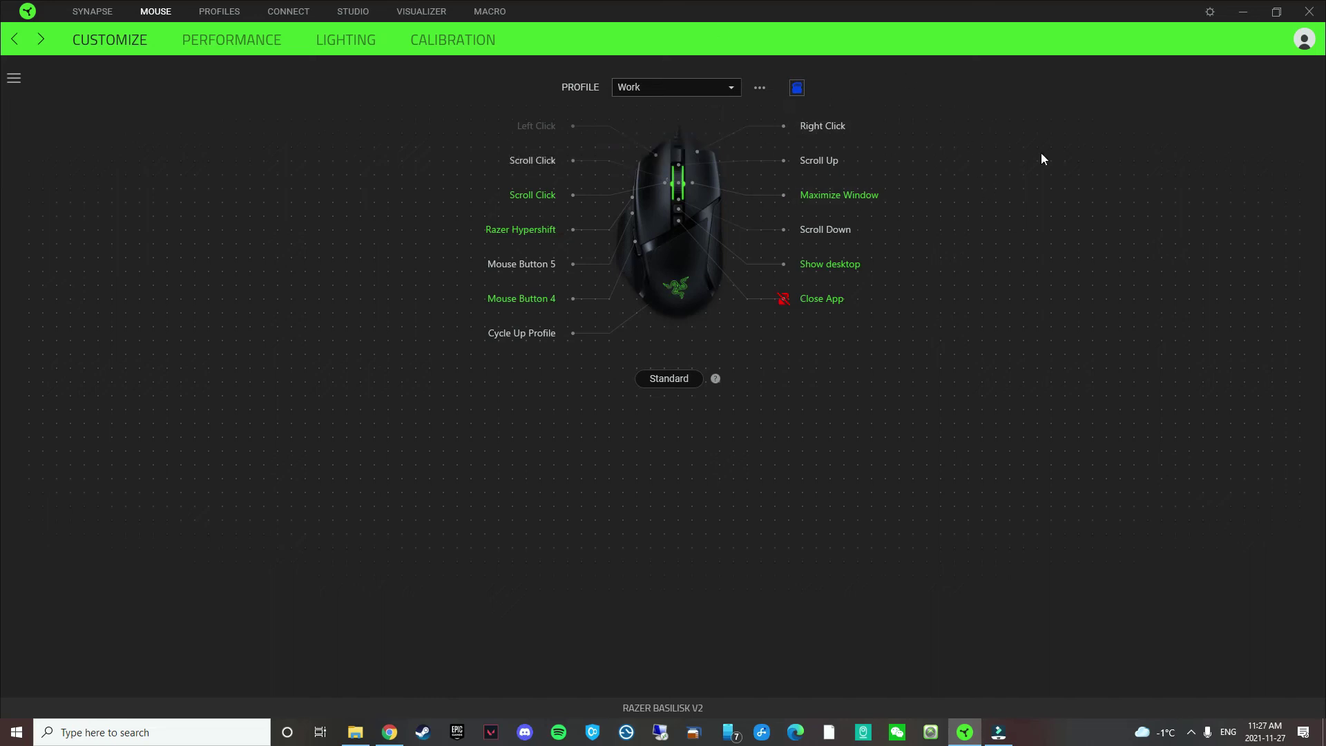
- Store Games in the red on-board memory slot and overwrite the blue slot with Work
left_click(799, 88)
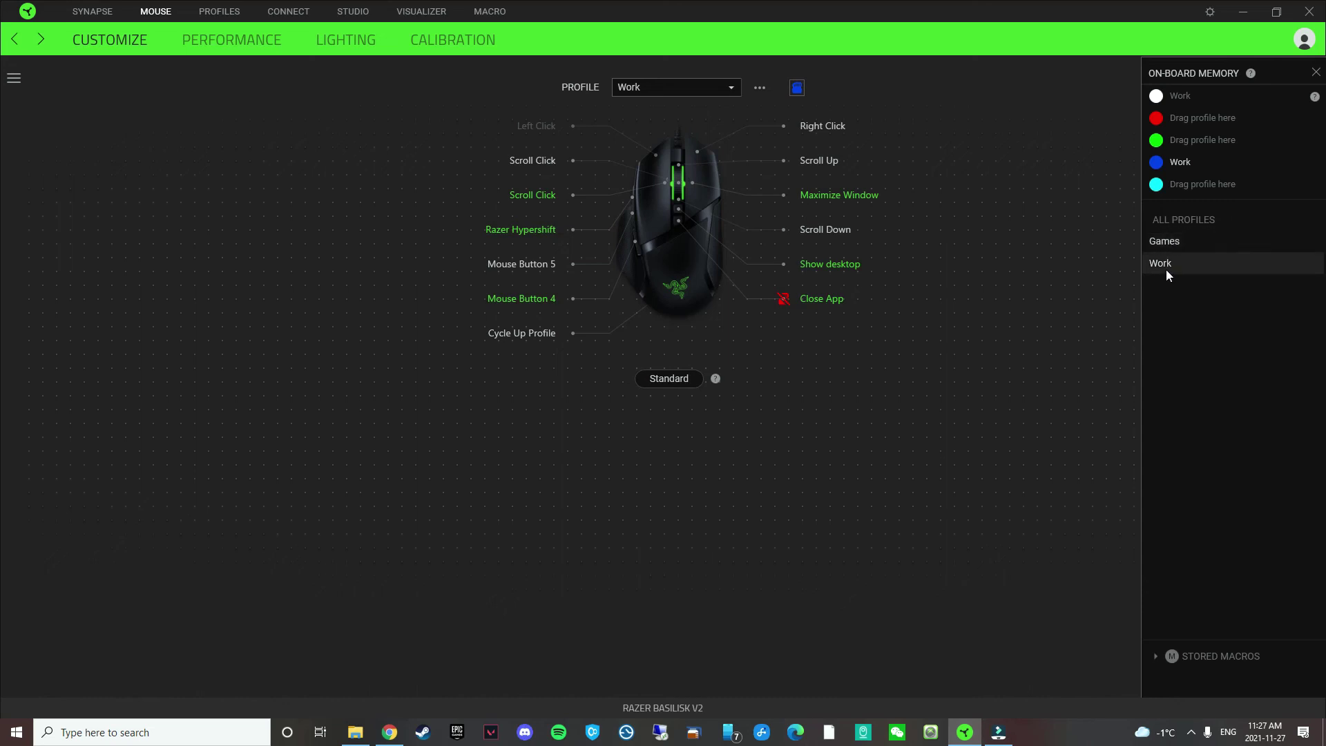
left_click_drag(1172, 243, 1193, 125)
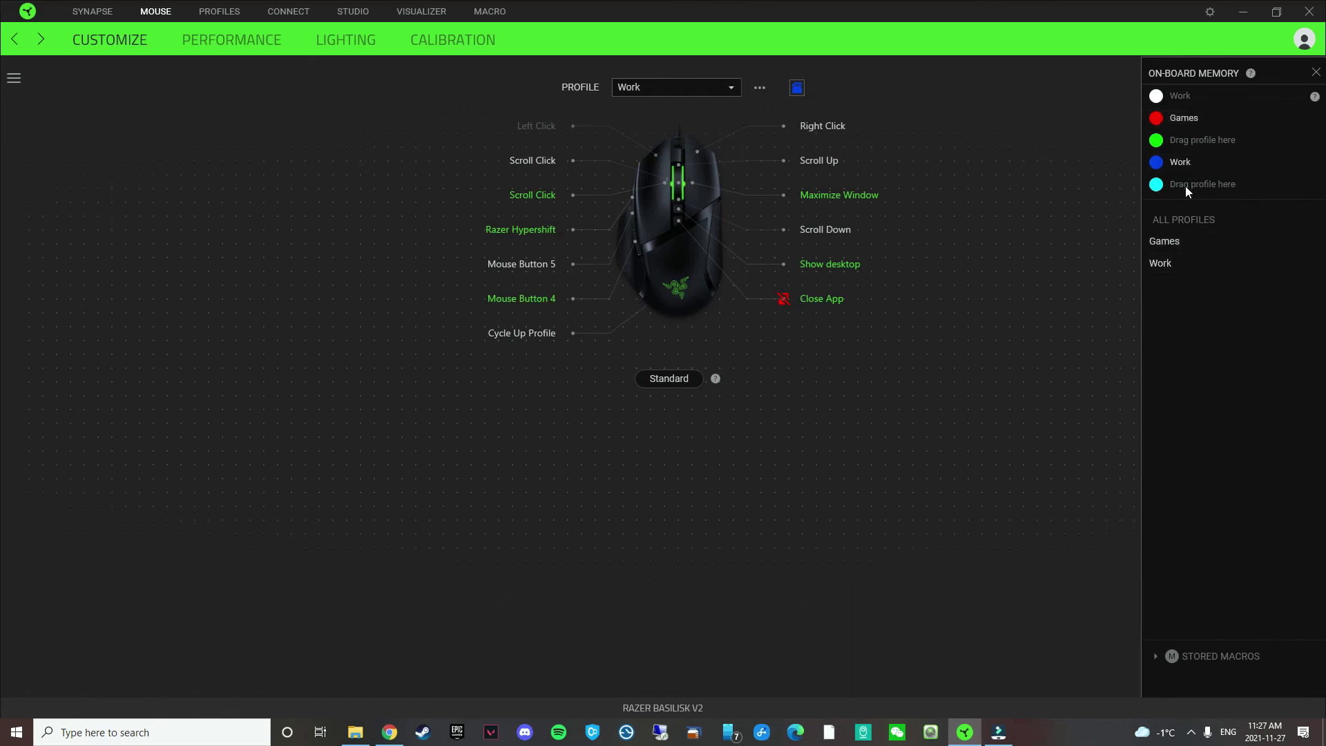
left_click_drag(1165, 266, 1182, 165)
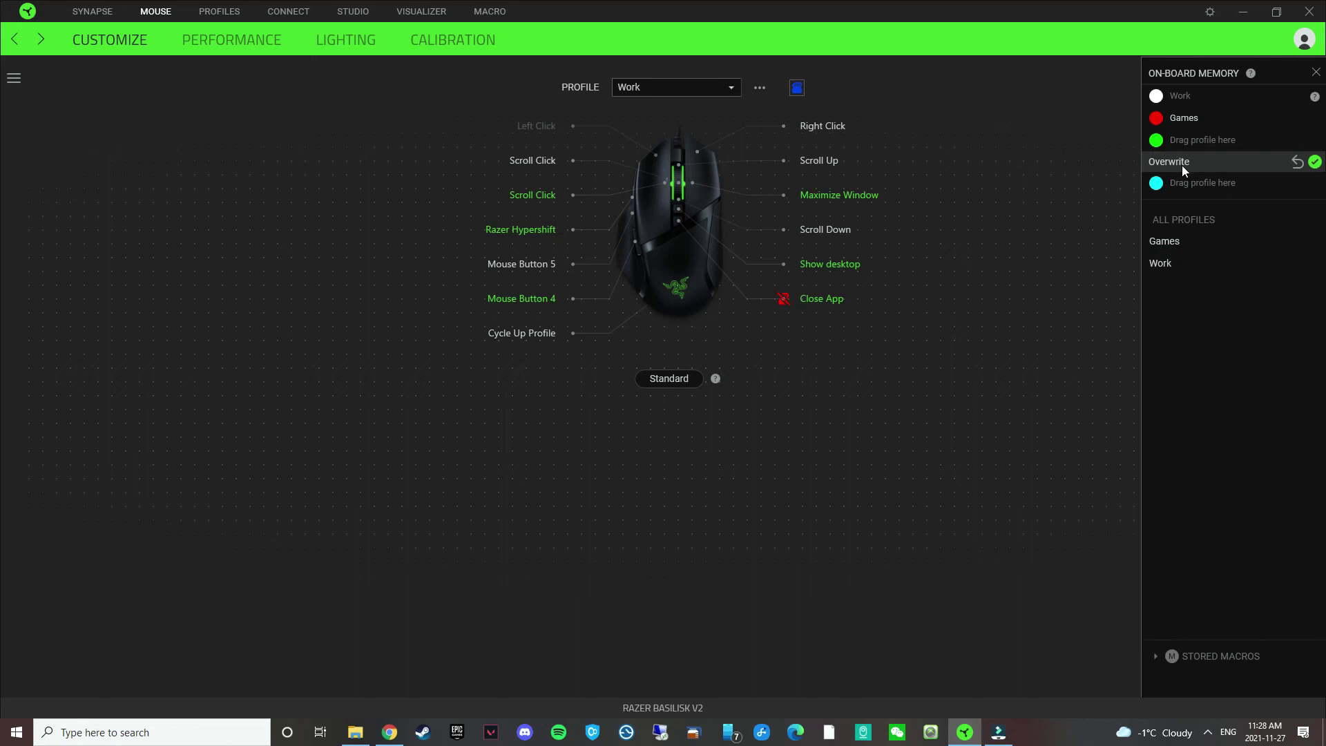
left_click(1314, 161)
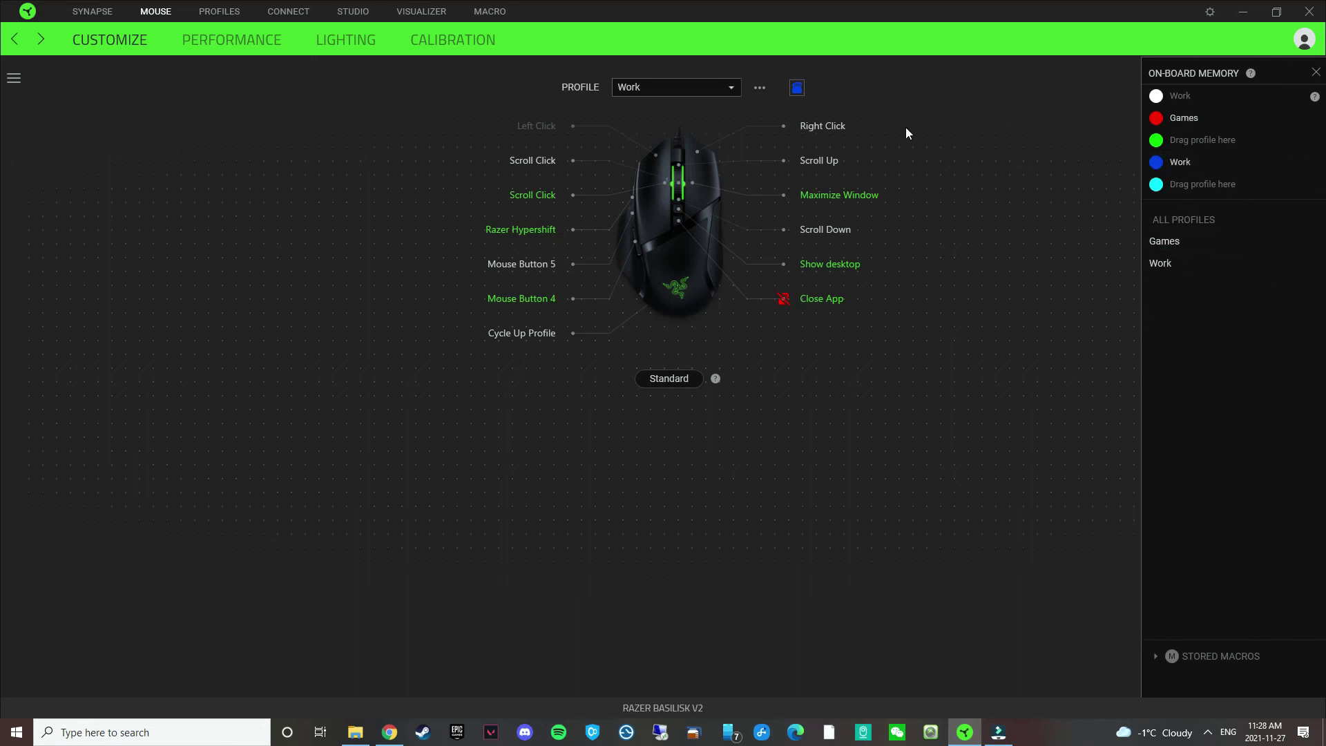
left_click(797, 87)
left_click(799, 86)
left_click(706, 89)
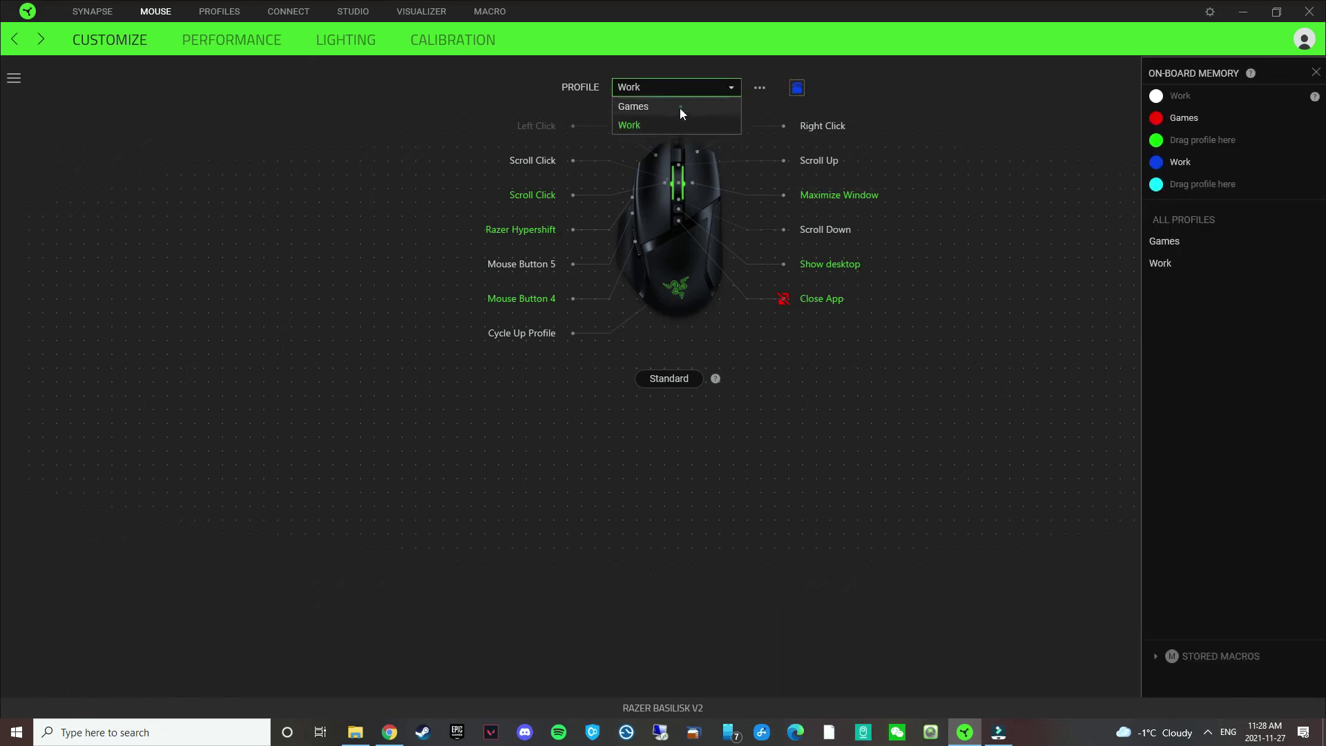
left_click(679, 108)
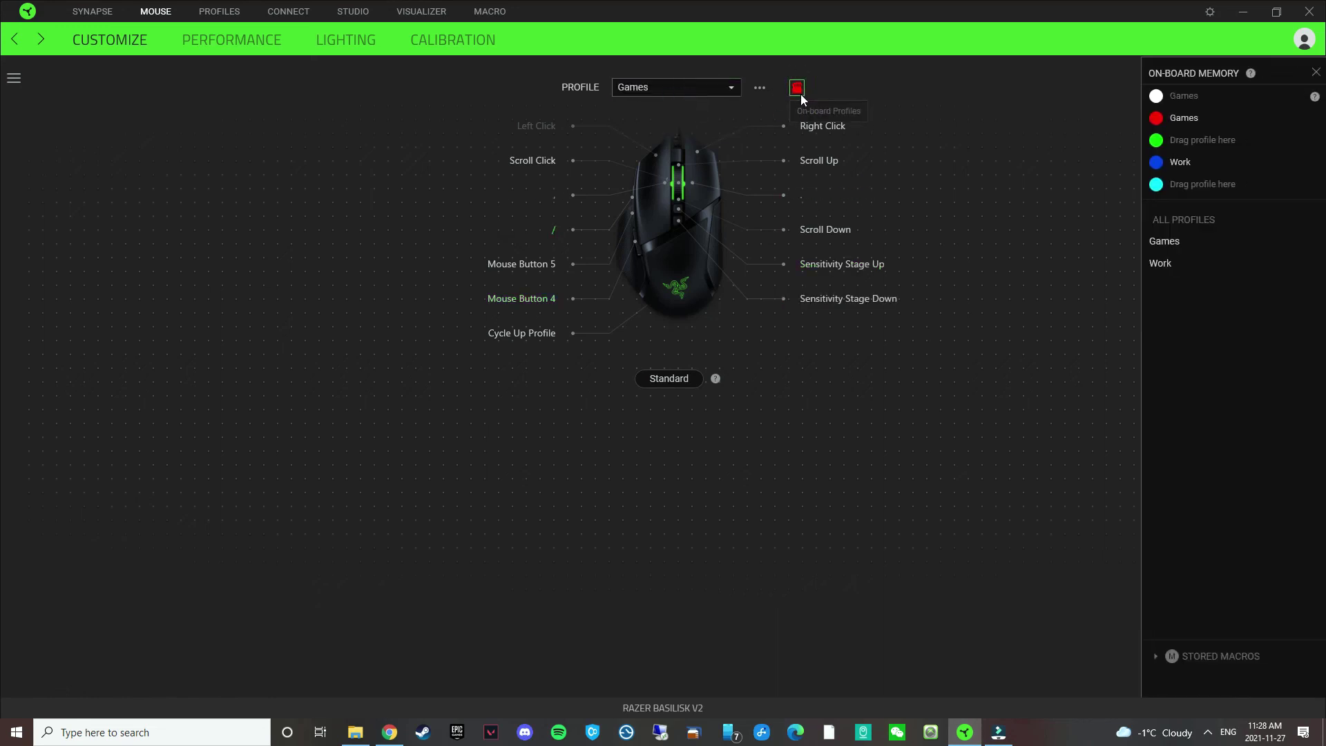
left_click(710, 95)
left_click(680, 123)
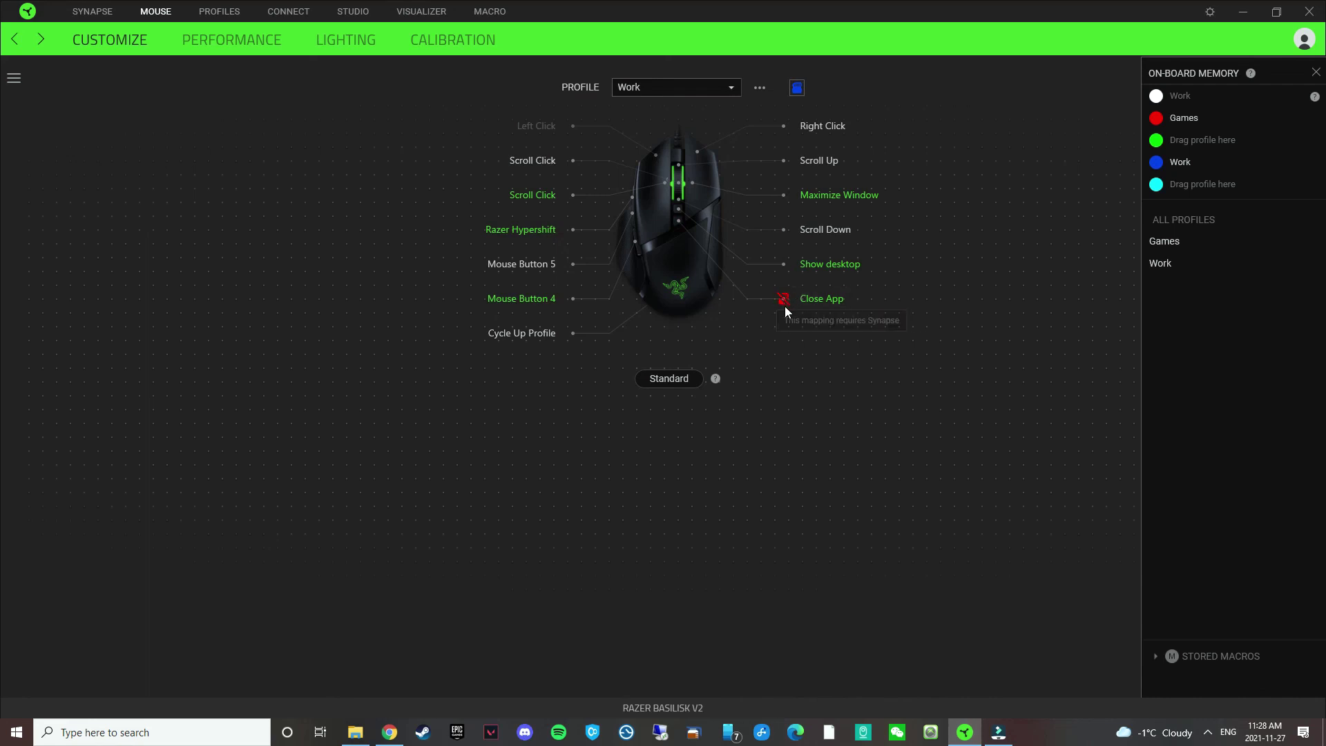
mouse_move(787, 304)
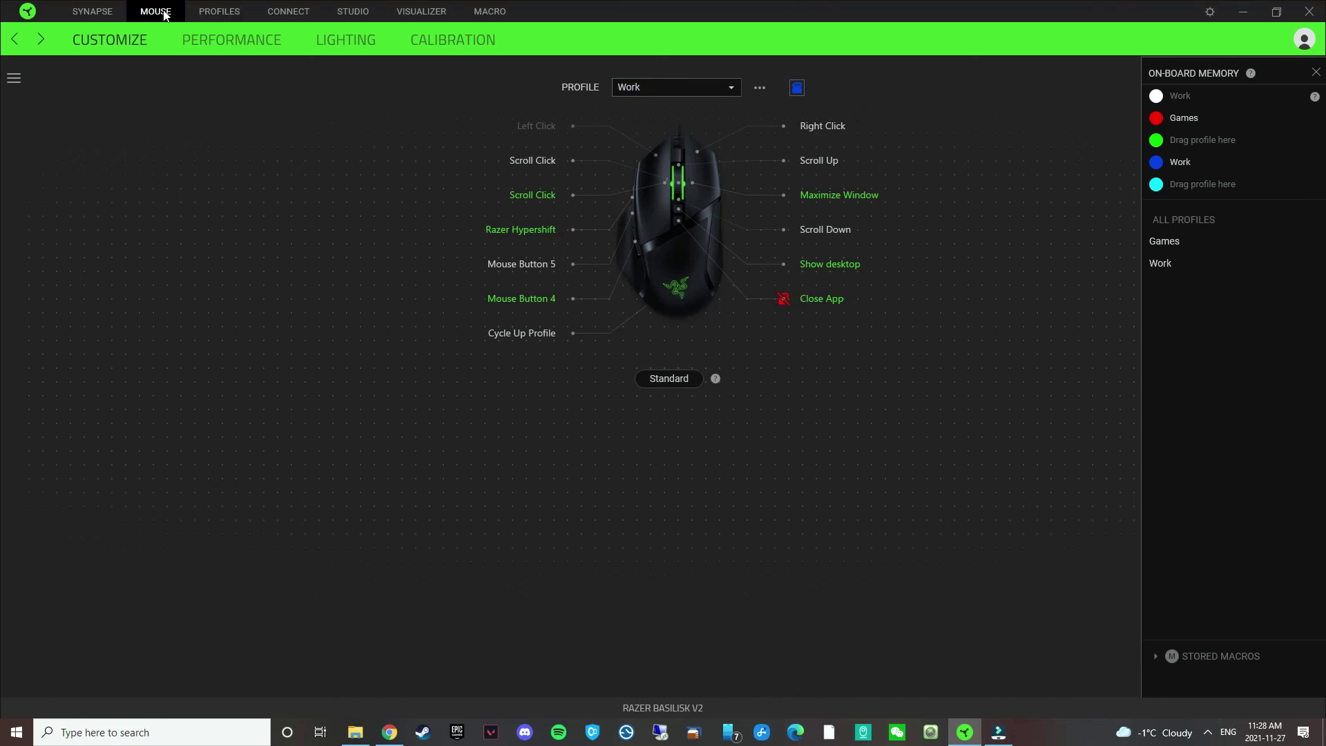
- For Scroll Click, browse the Macro, Multimedia and Windows Shortcuts function categories
left_click(520, 195)
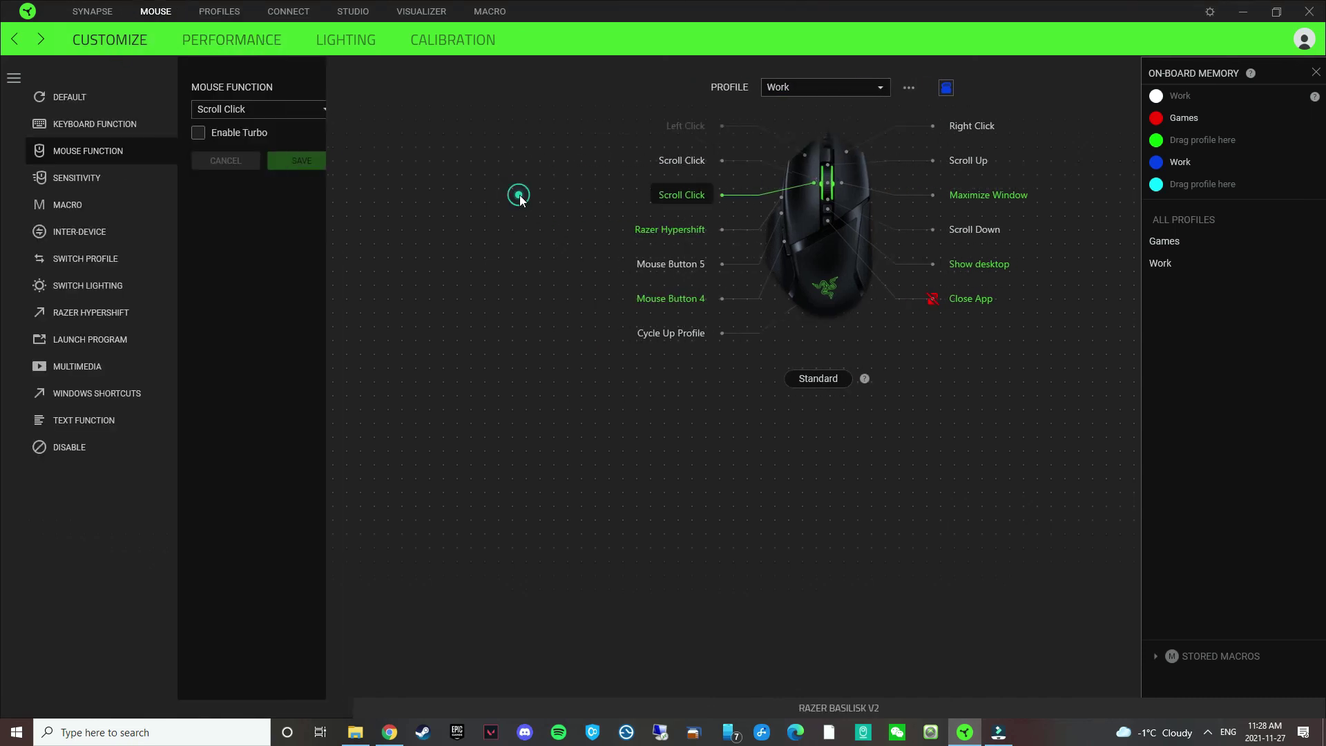
left_click(77, 205)
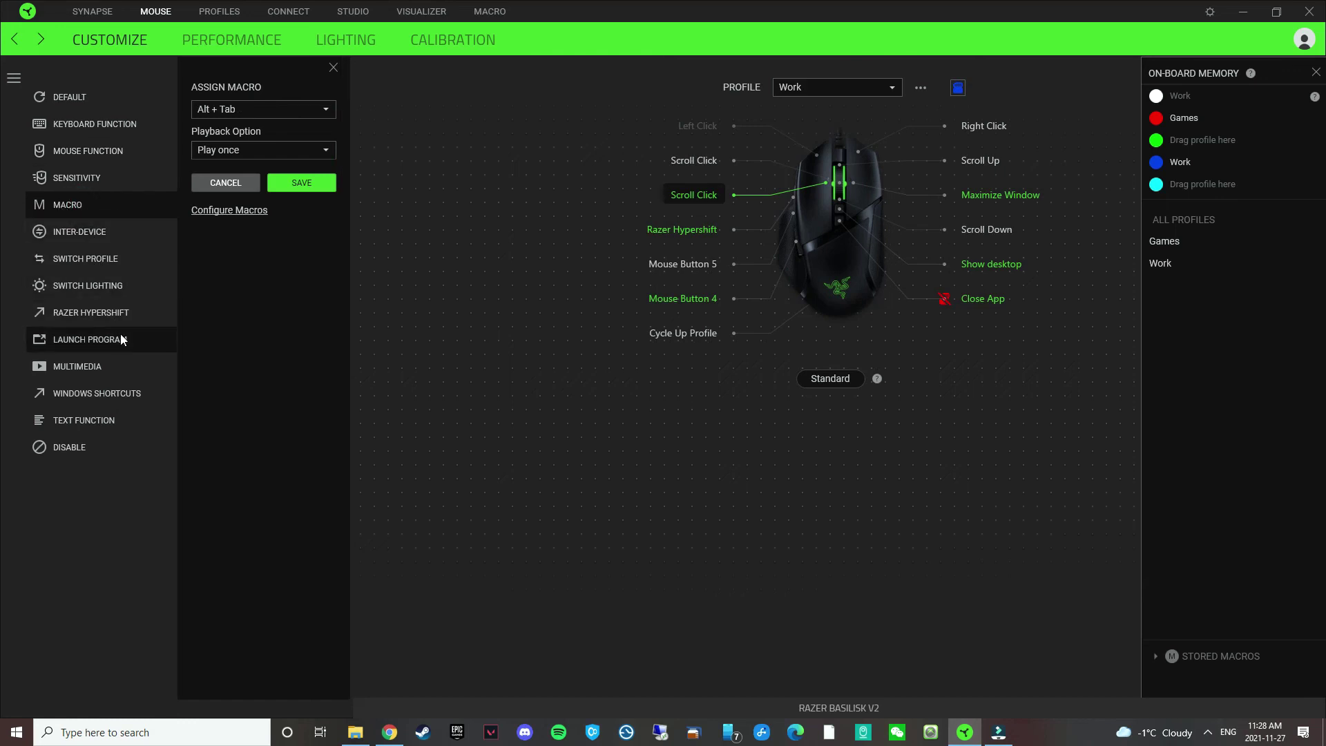
left_click(114, 372)
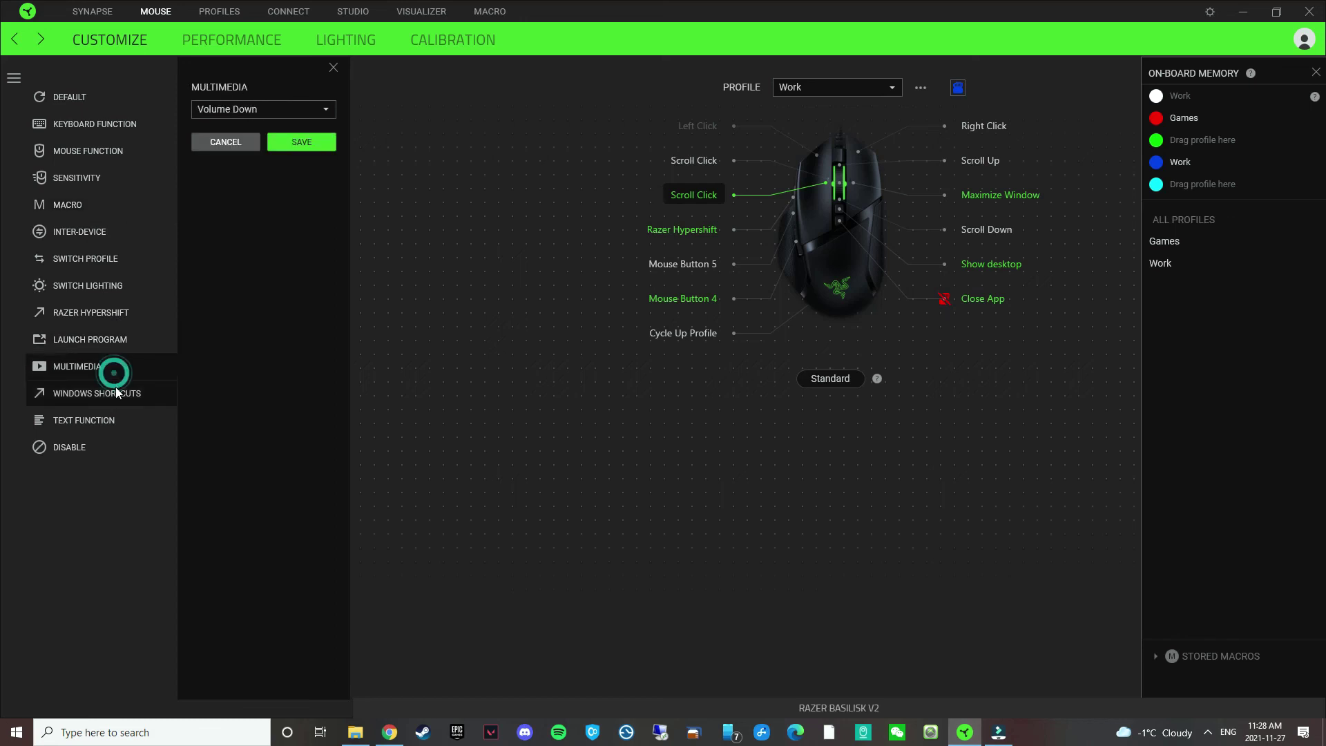
left_click(114, 400)
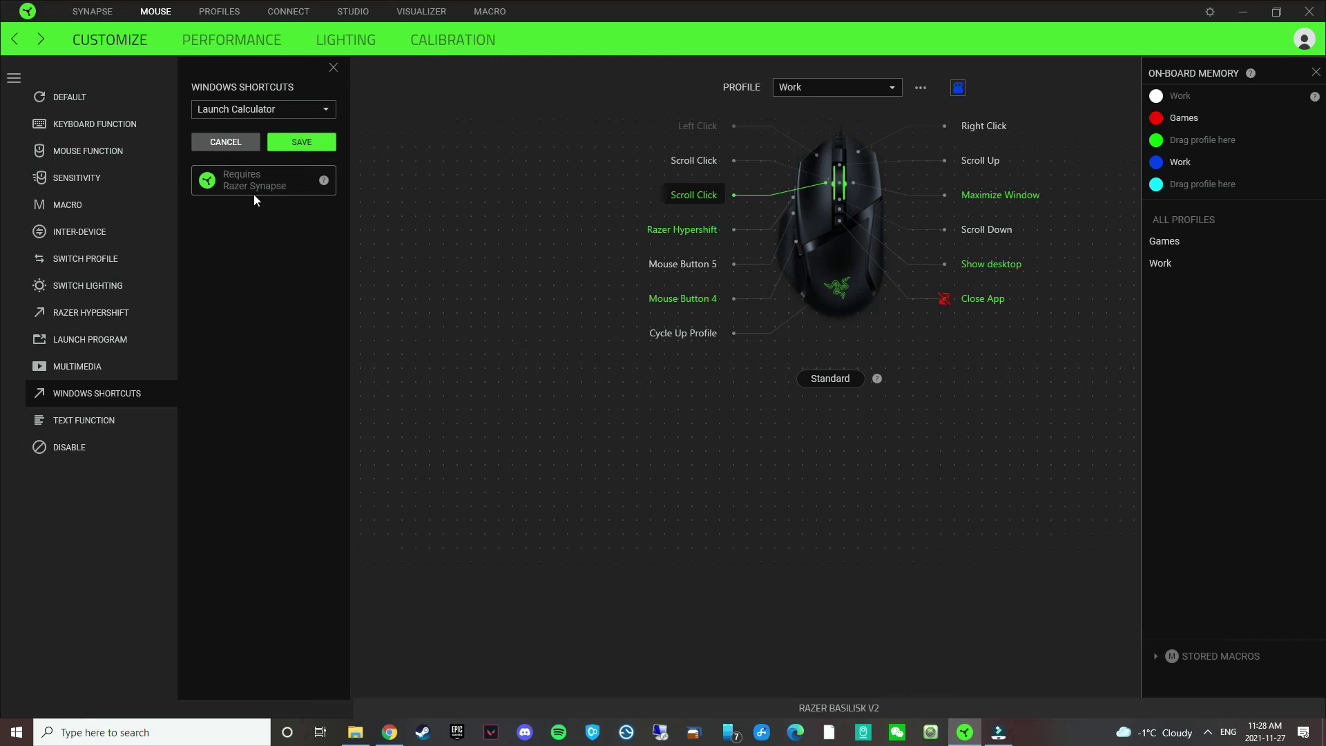
- Close the button function panel, switch the profile to Games, then back to Work
left_click(334, 69)
left_click(718, 89)
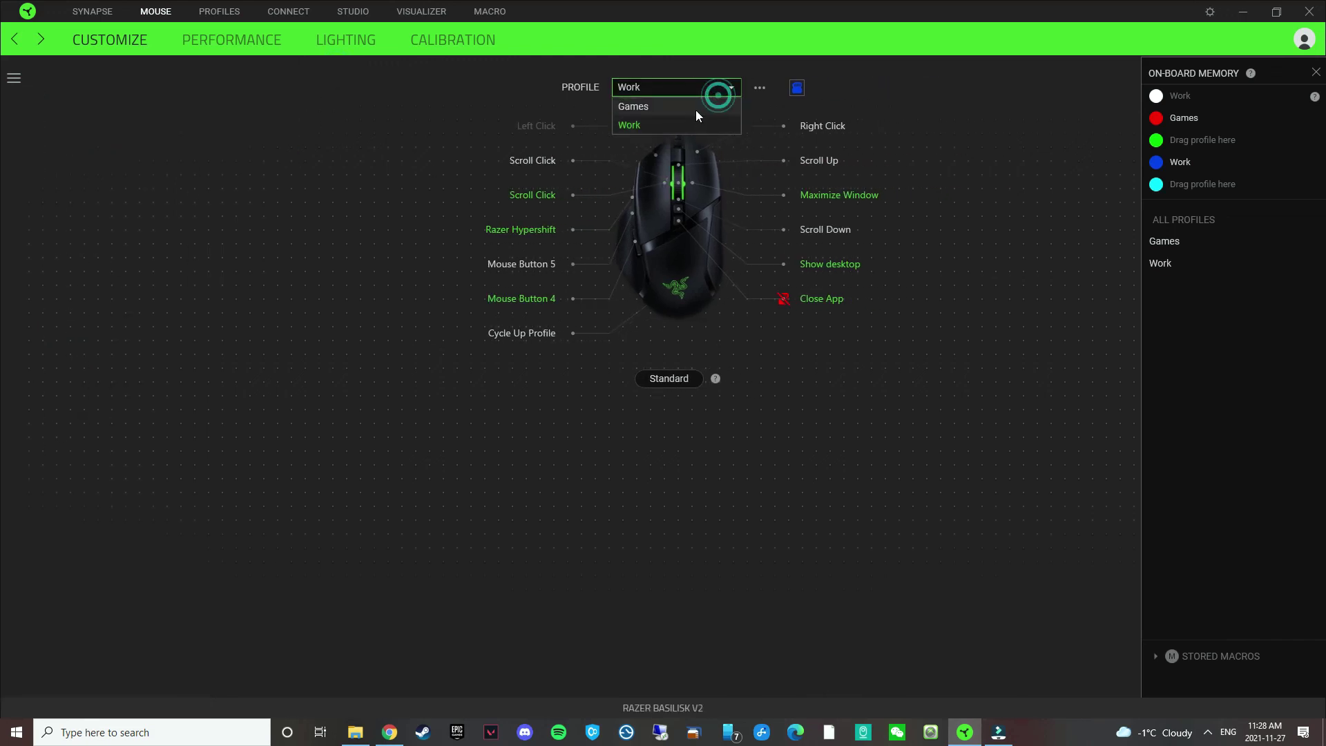
left_click(695, 109)
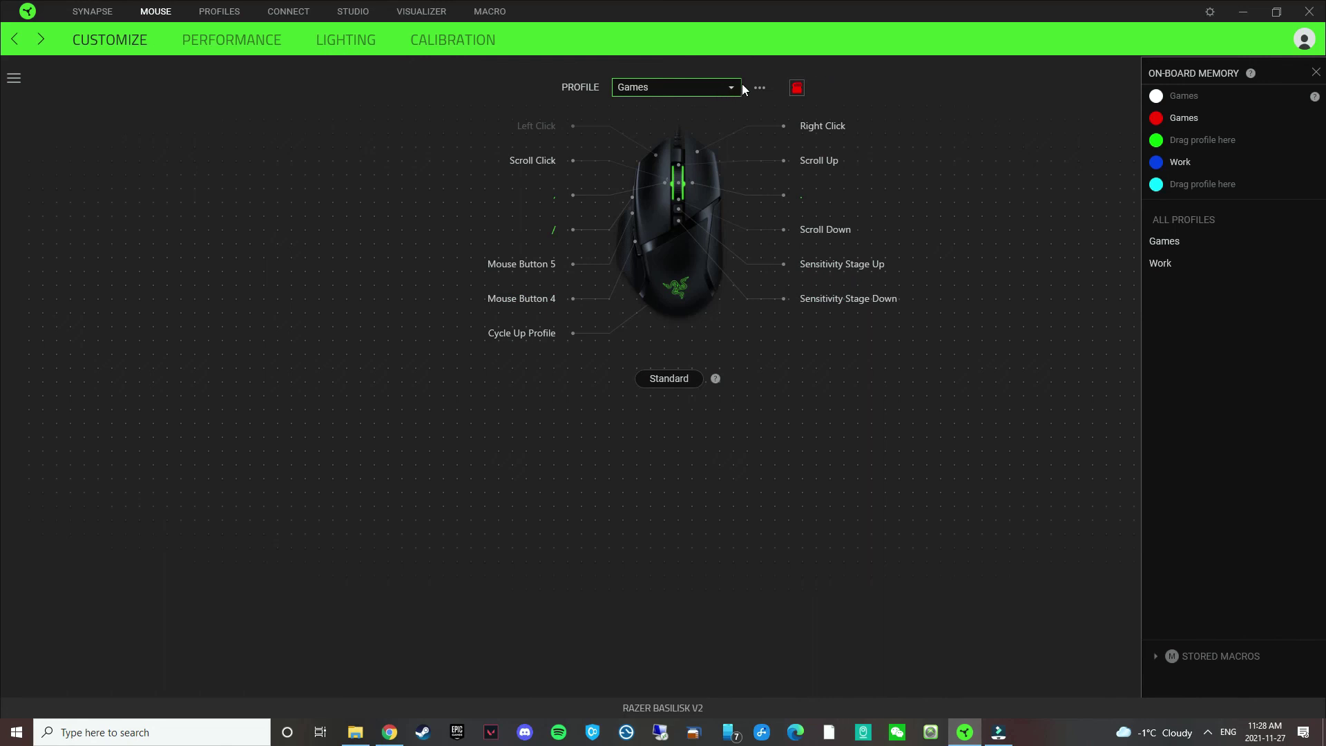
left_click(732, 88)
left_click(650, 124)
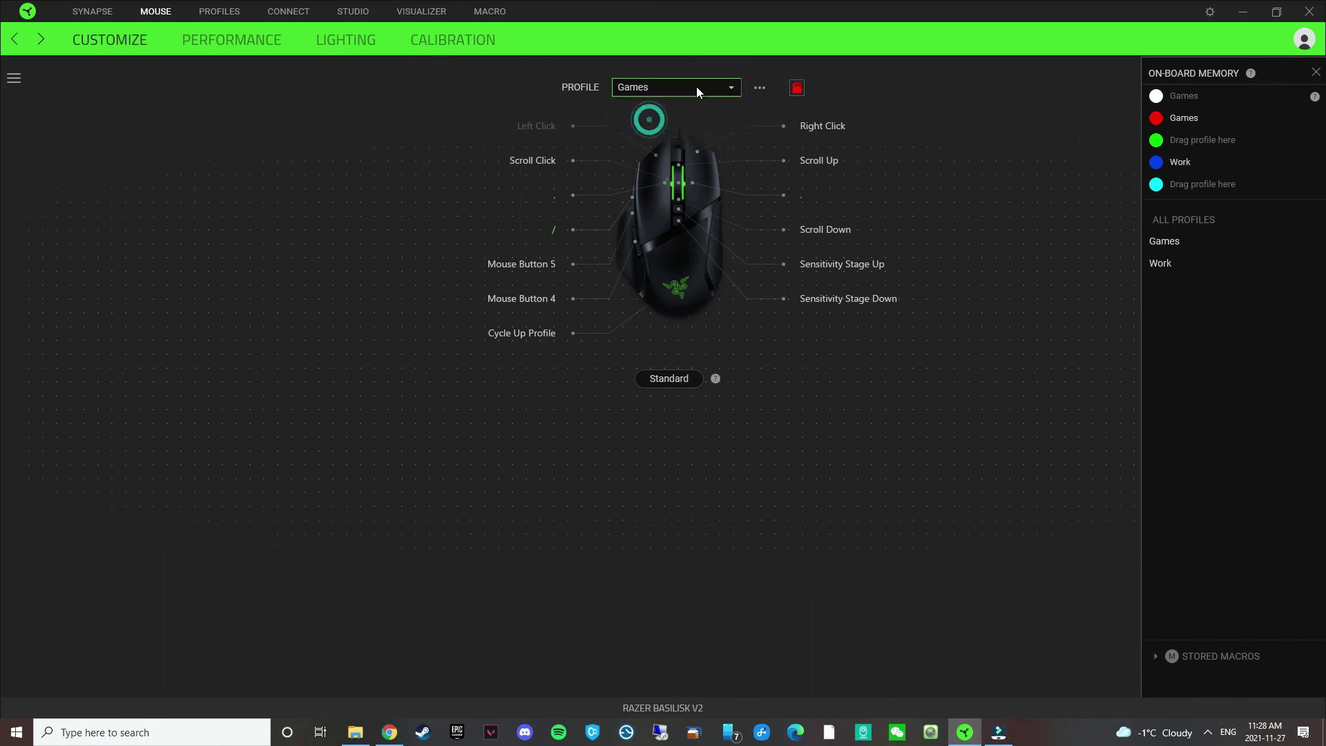